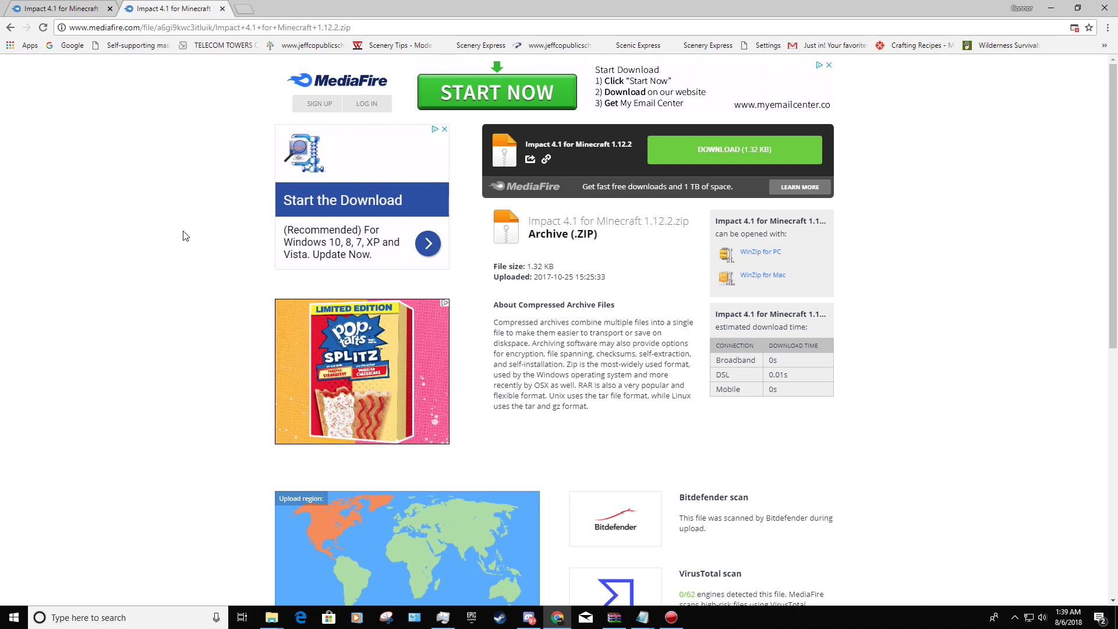
# Download the Impact 4.1 for Minecraft 1.12.2 zip (1.32 KB) from the MediaFire page
pyautogui.click(341, 29)
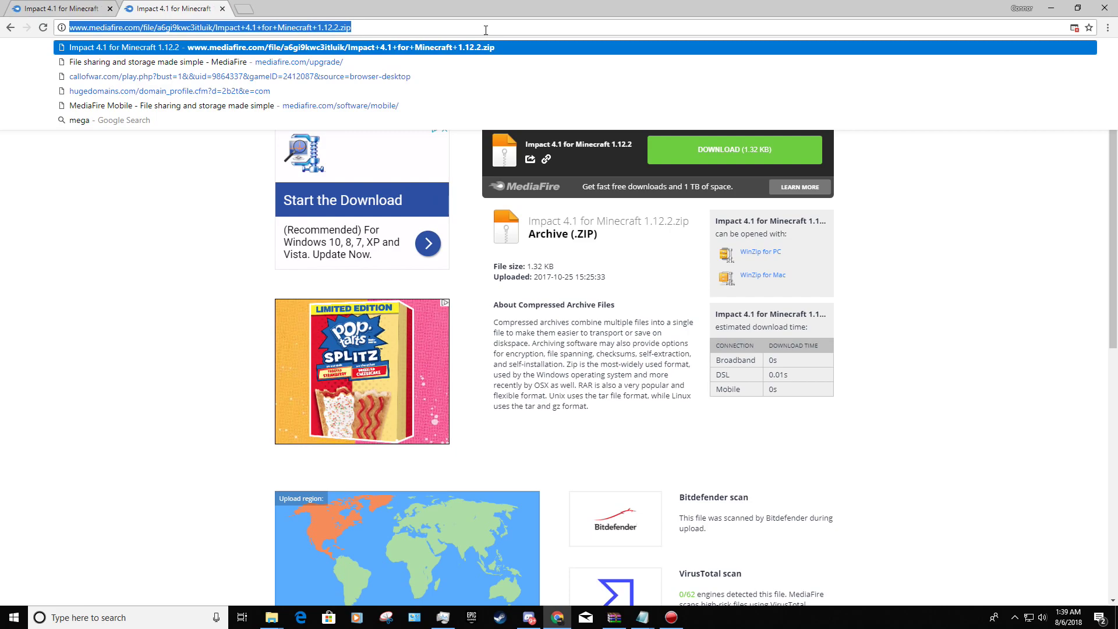
pyautogui.click(164, 222)
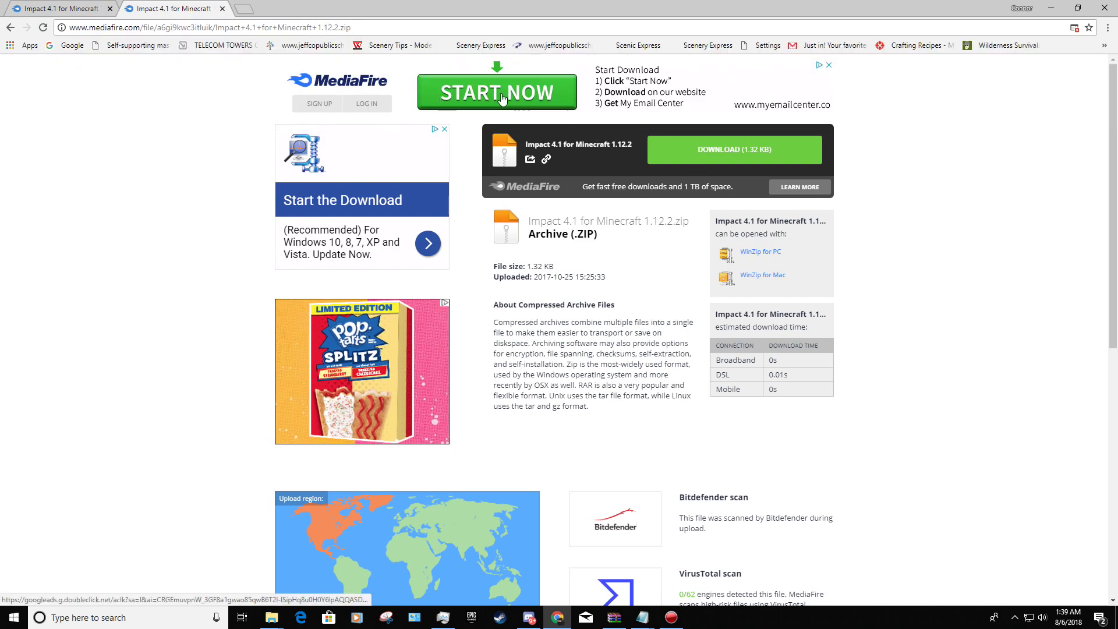
pyautogui.scroll(-7, 592, 373)
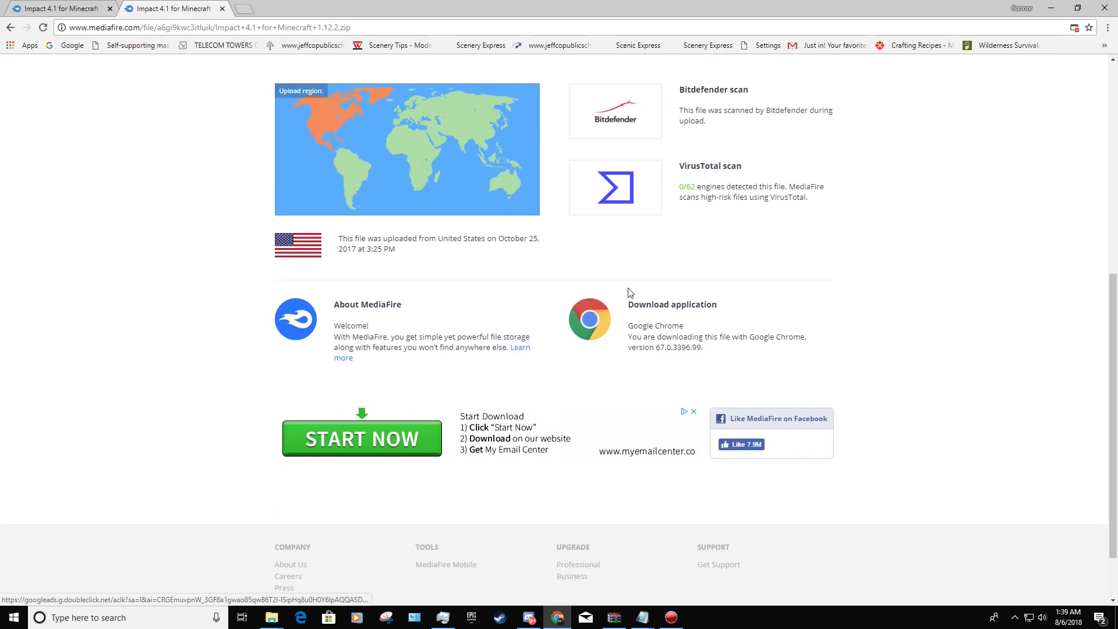
pyautogui.scroll(7, 937, 309)
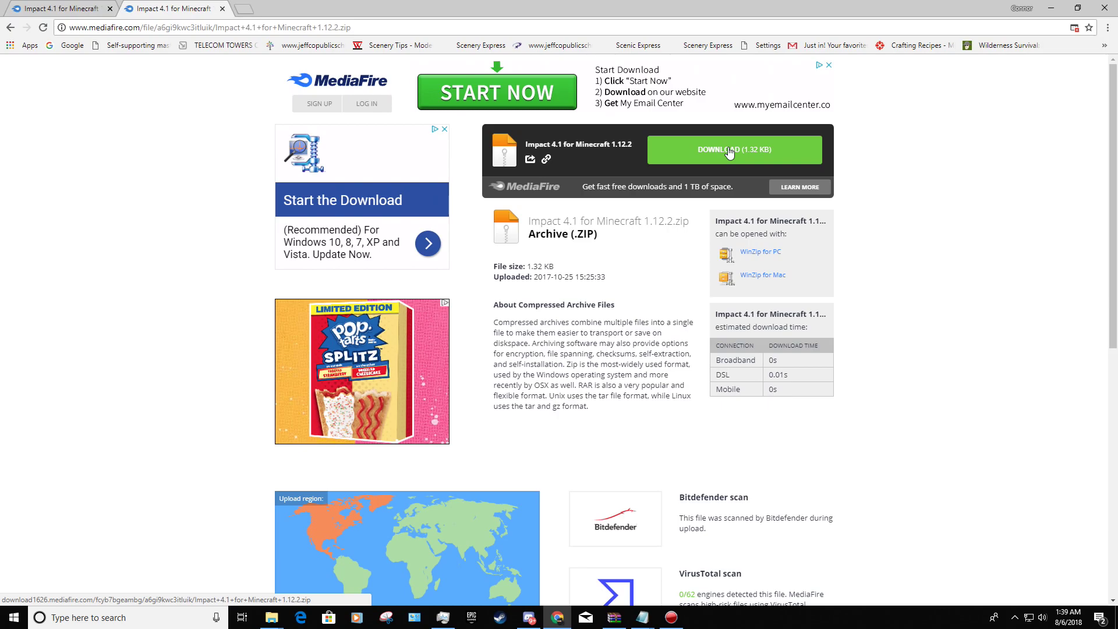
pyautogui.scroll(-7, 728, 146)
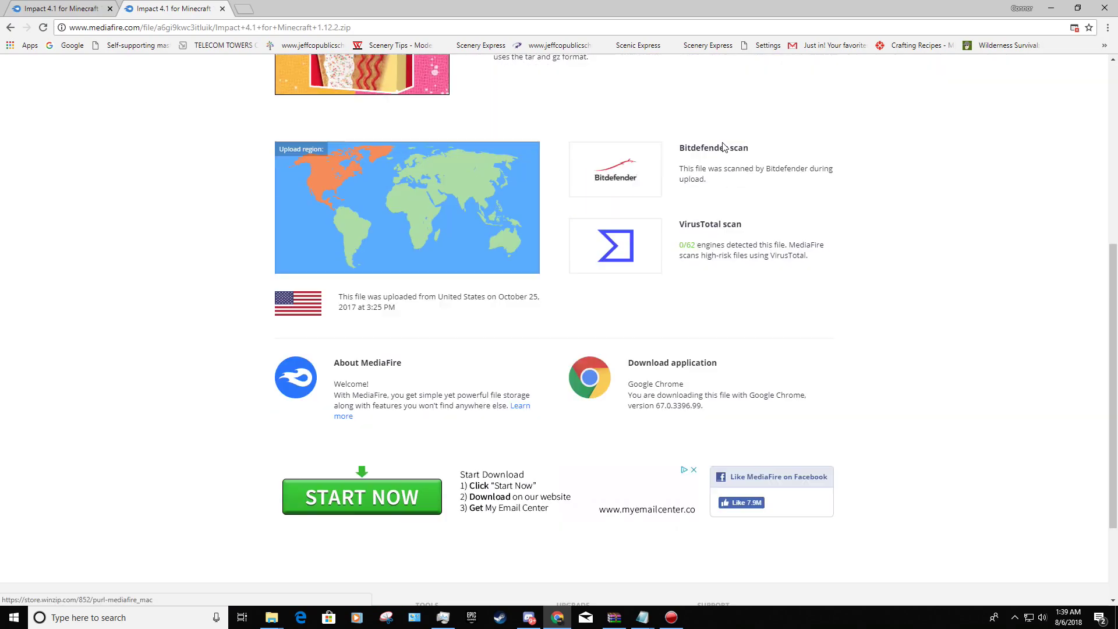
pyautogui.scroll(6, 718, 134)
pyautogui.click(707, 96)
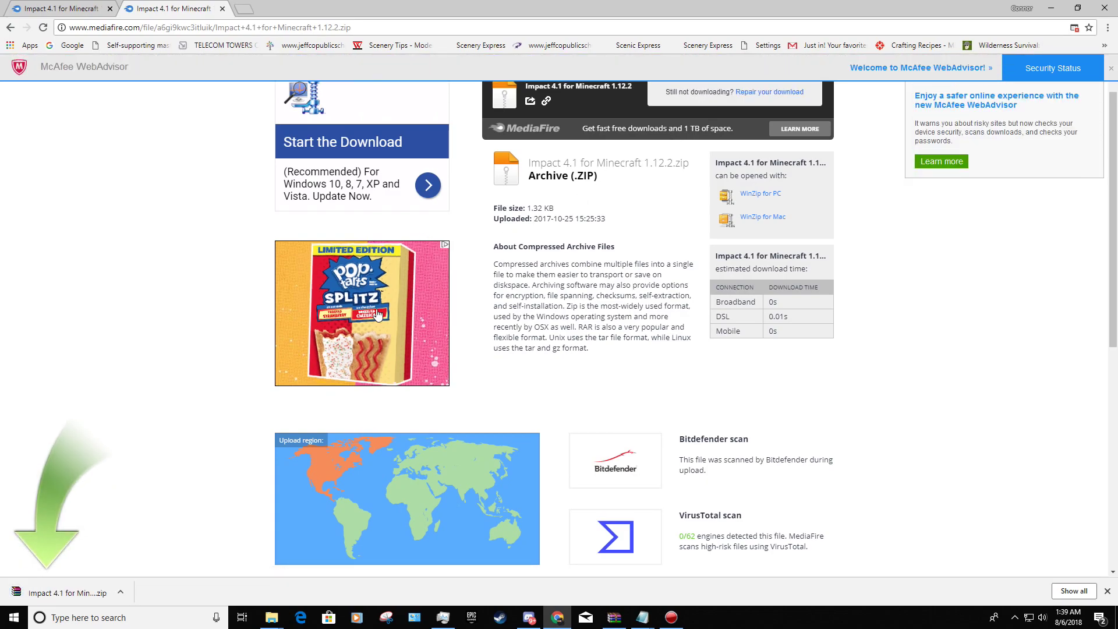
pyautogui.scroll(-1, 86, 544)
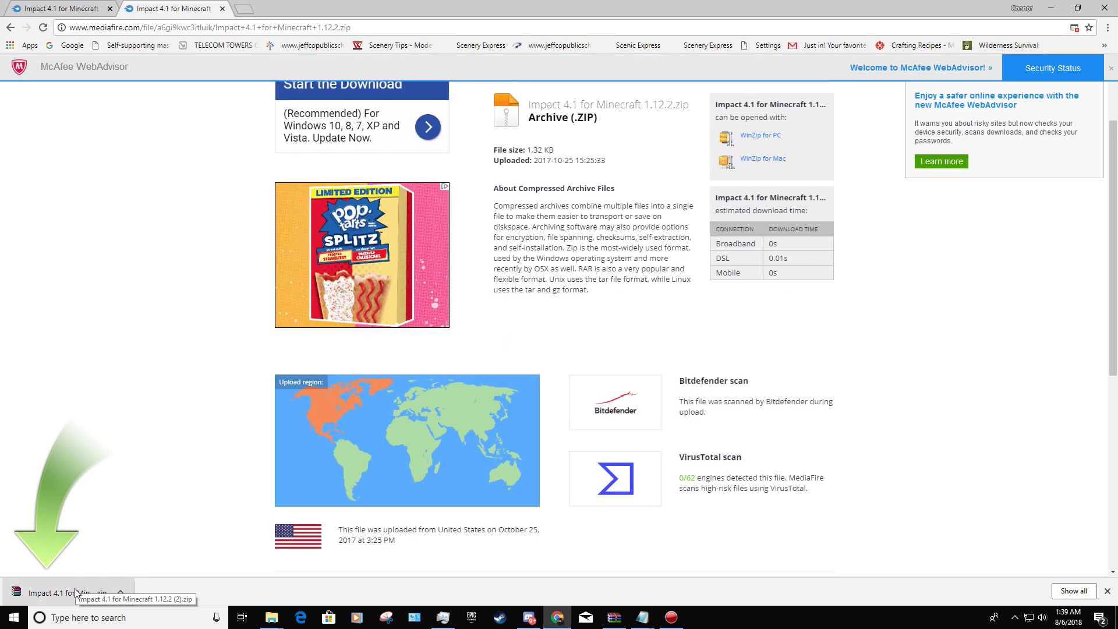
# Open the downloaded zip in WinRAR, close Chrome and the licence reminder, and cancel the overwrite prompt
pyautogui.click(45, 597)
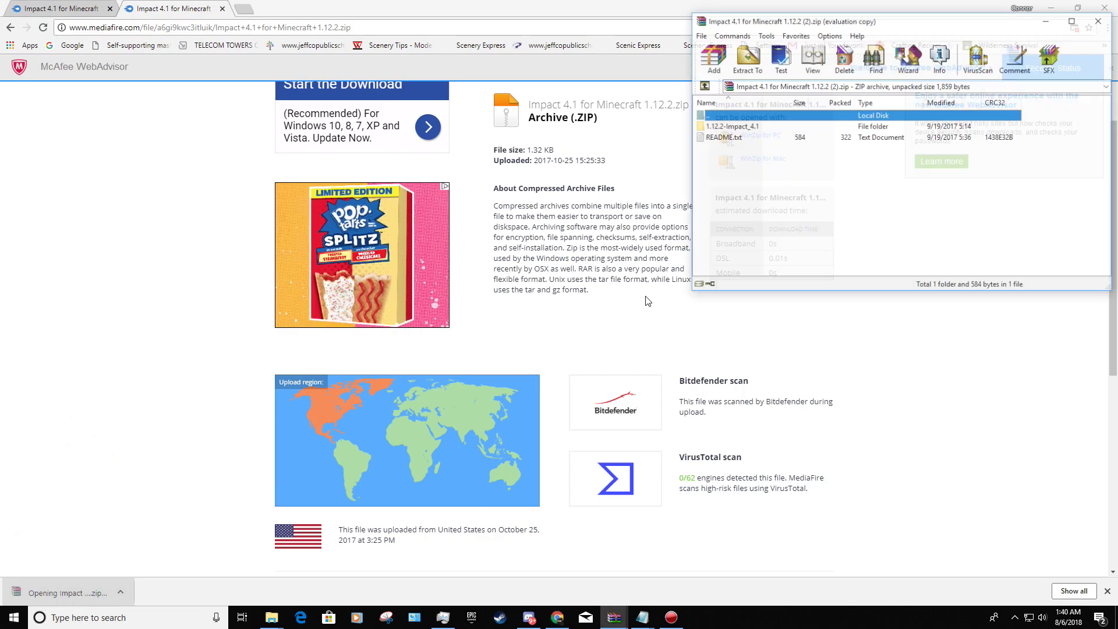
pyautogui.click(1102, 7)
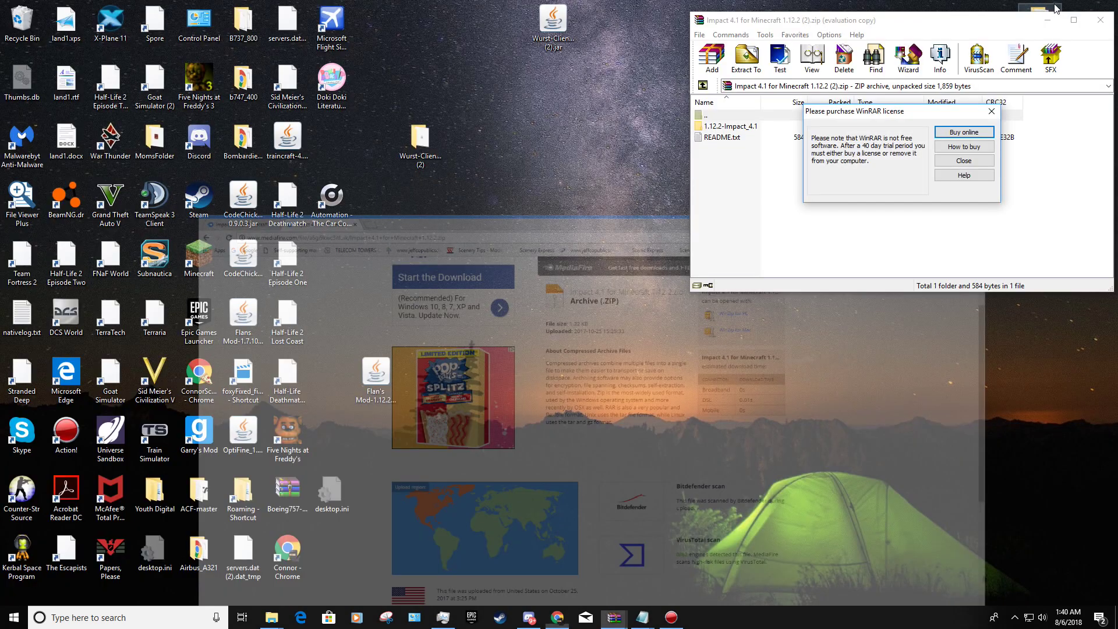
pyautogui.click(993, 106)
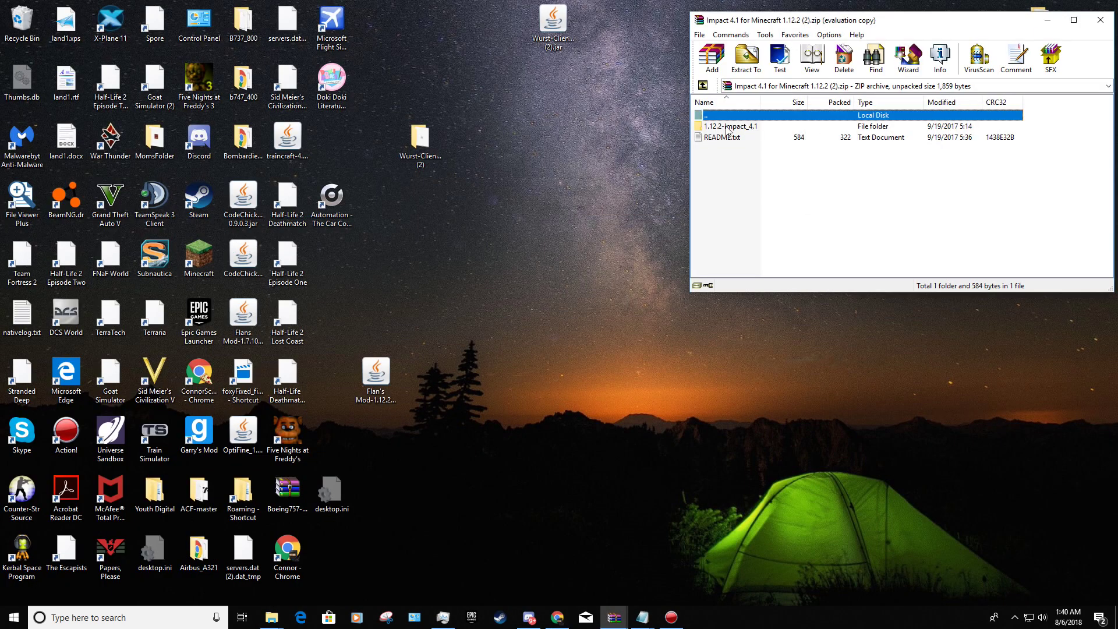
pyautogui.moveTo(727, 129); pyautogui.dragTo(418, 49)
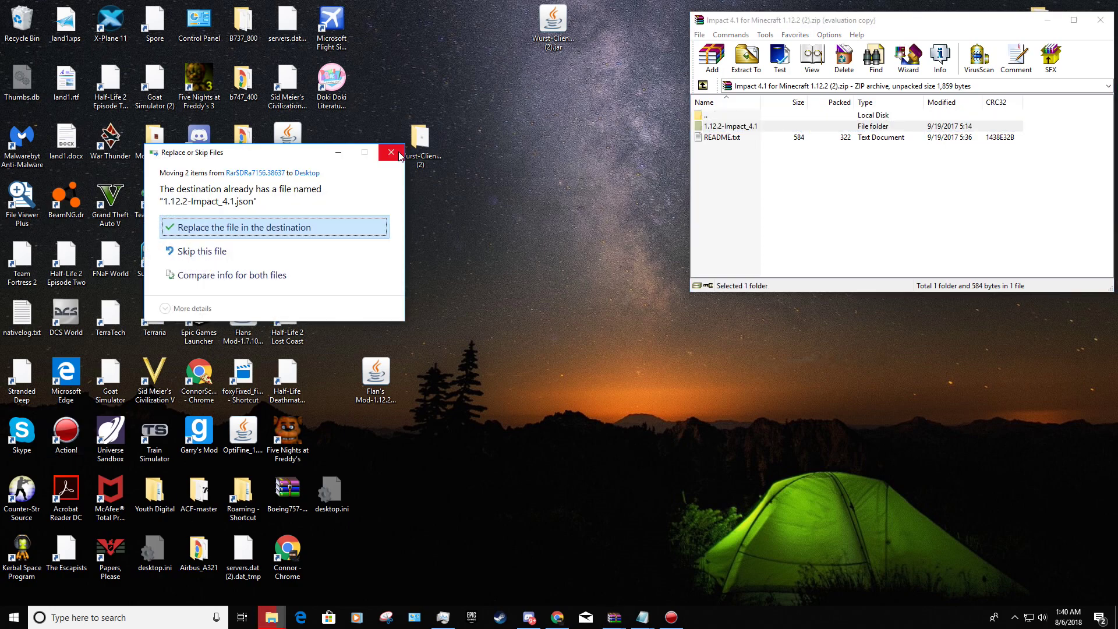
pyautogui.click(391, 154)
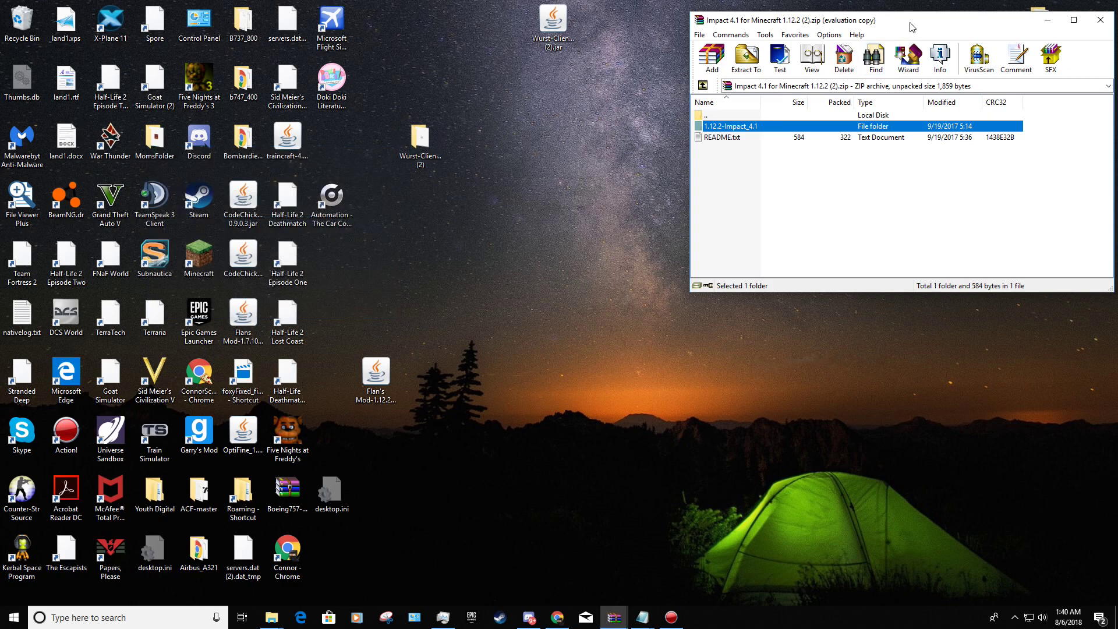
# Delete the old desktop Impact folder and extract 1.12.2-Impact_4.1 onto the desktop
pyautogui.moveTo(909, 21); pyautogui.dragTo(849, 83)
pyautogui.rightClick(1039, 22)
pyautogui.click(983, 296)
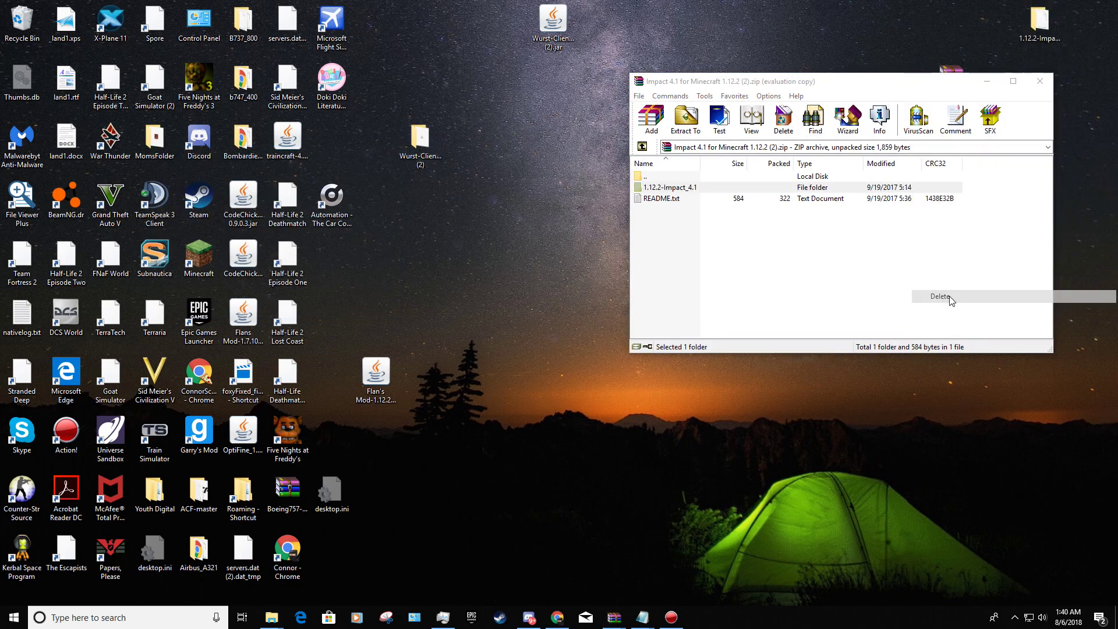
pyautogui.click(604, 335)
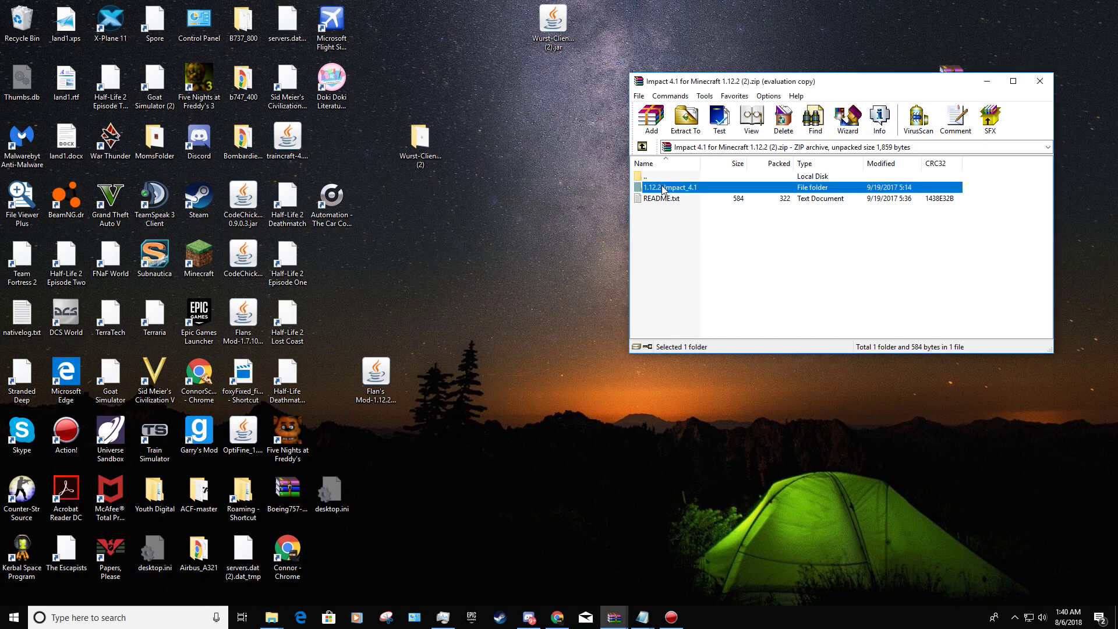
pyautogui.moveTo(663, 188); pyautogui.dragTo(644, 185)
pyautogui.moveTo(438, 81); pyautogui.dragTo(425, 60)
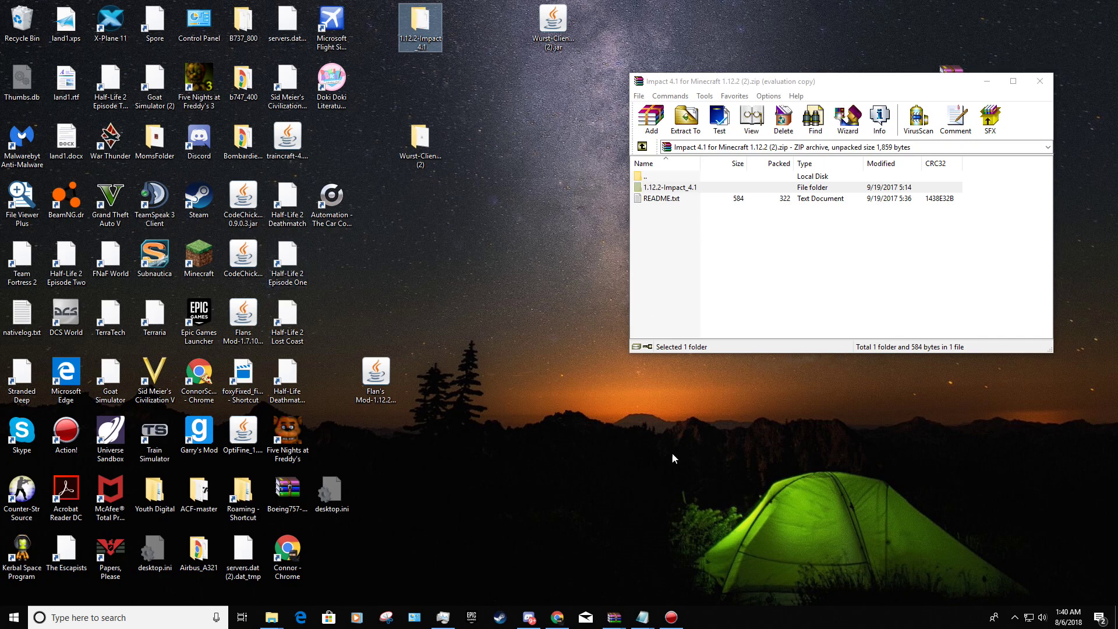
# Close WinRAR and the three old Explorer windows, then open a maximized File Explorer
pyautogui.click(1040, 81)
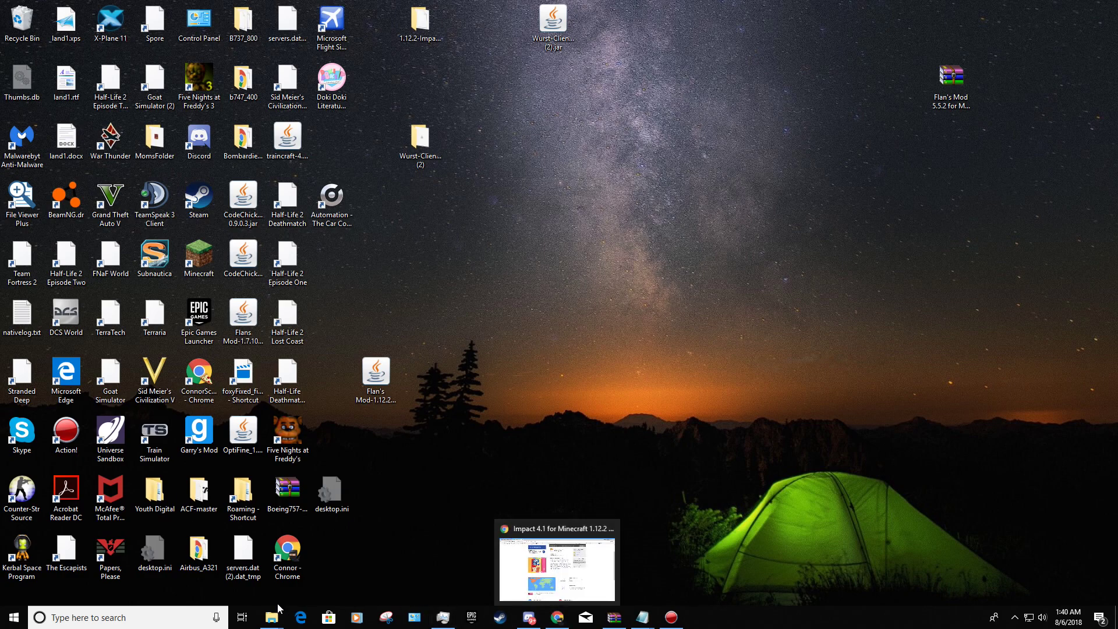
pyautogui.moveTo(271, 617)
pyautogui.click(199, 544)
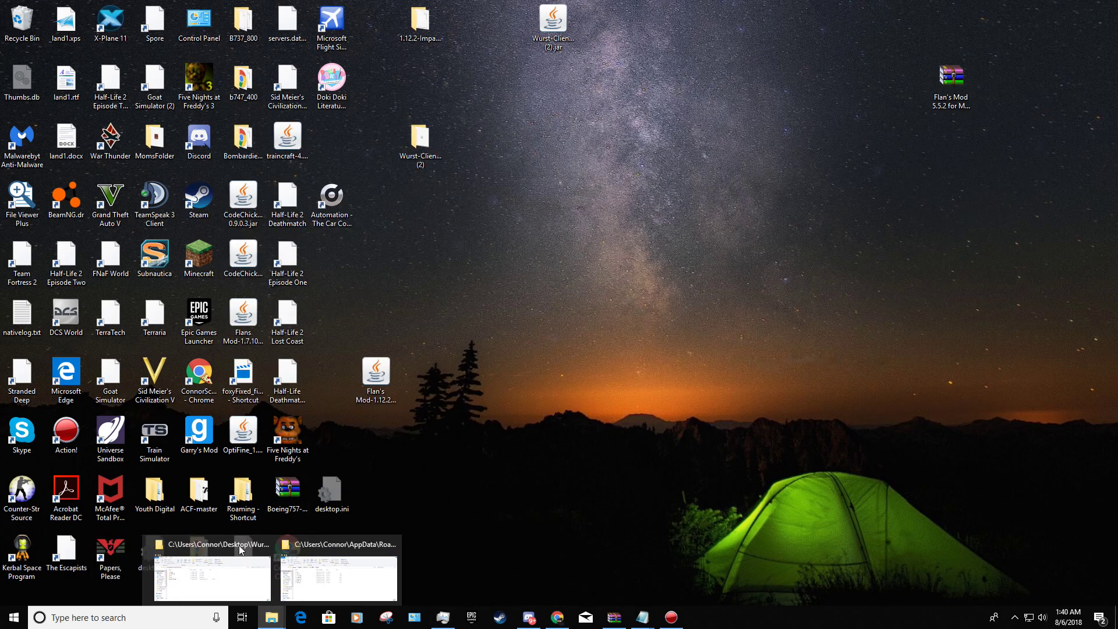
pyautogui.click(257, 543)
pyautogui.click(325, 543)
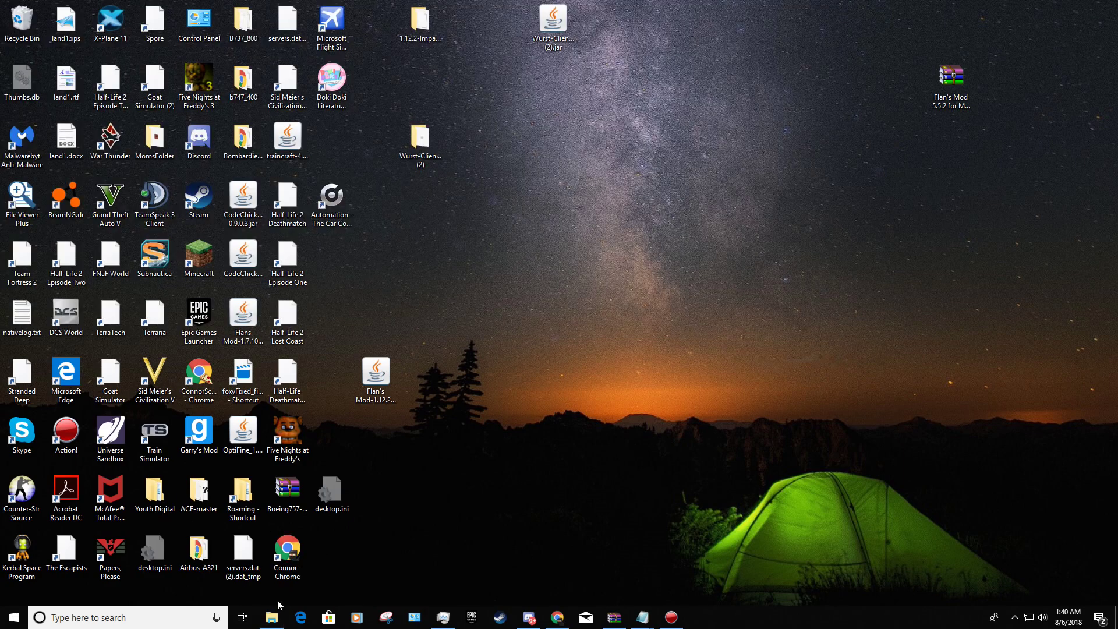
pyautogui.click(271, 618)
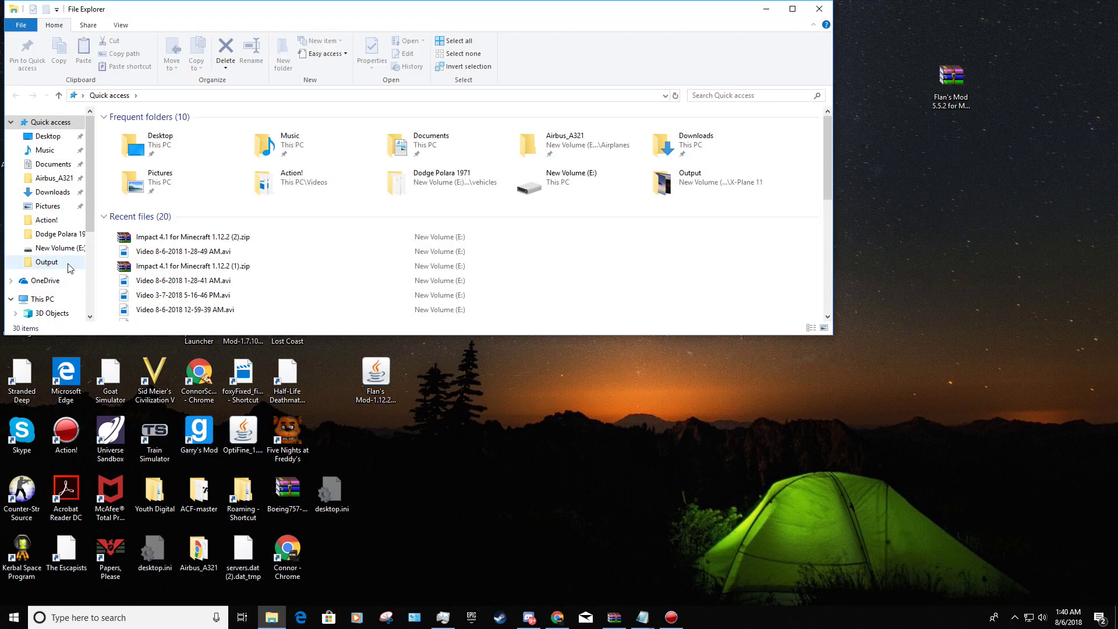
pyautogui.scroll(-4, 90, 221)
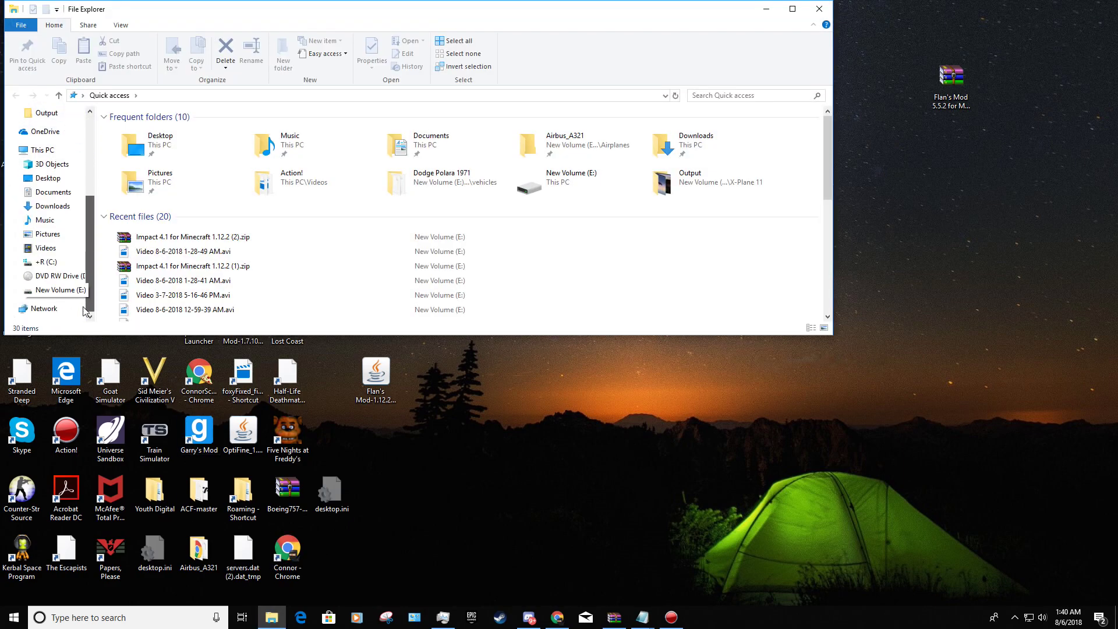
pyautogui.click(793, 9)
# Navigate through C:\Users\<user>\AppData\Roaming to the .minecraft folder, then restore the window size
pyautogui.click(10, 407)
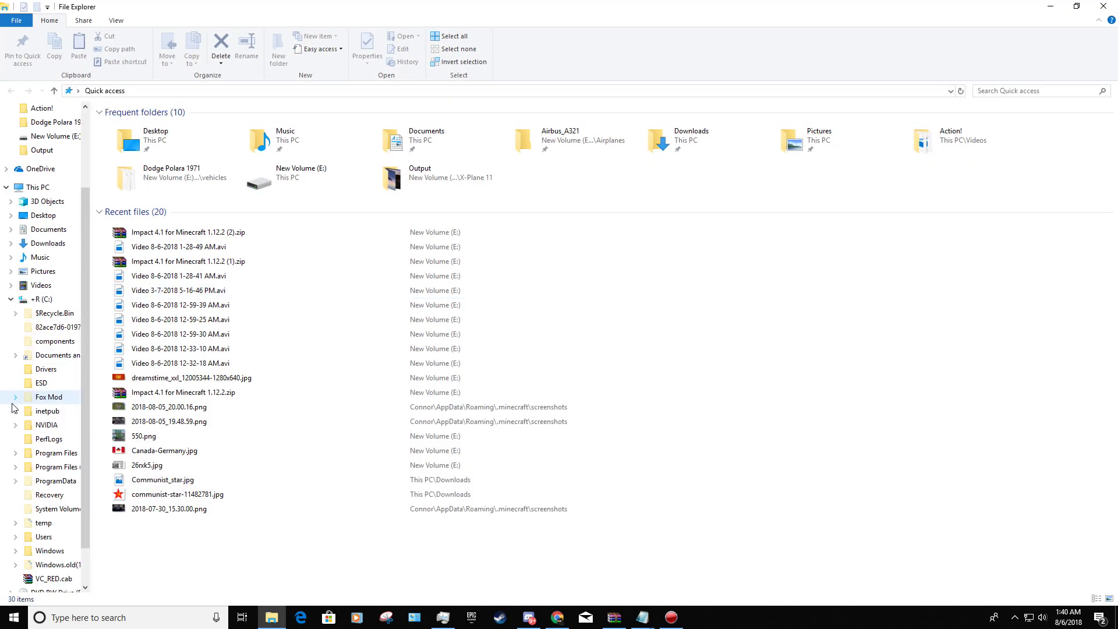
pyautogui.click(44, 536)
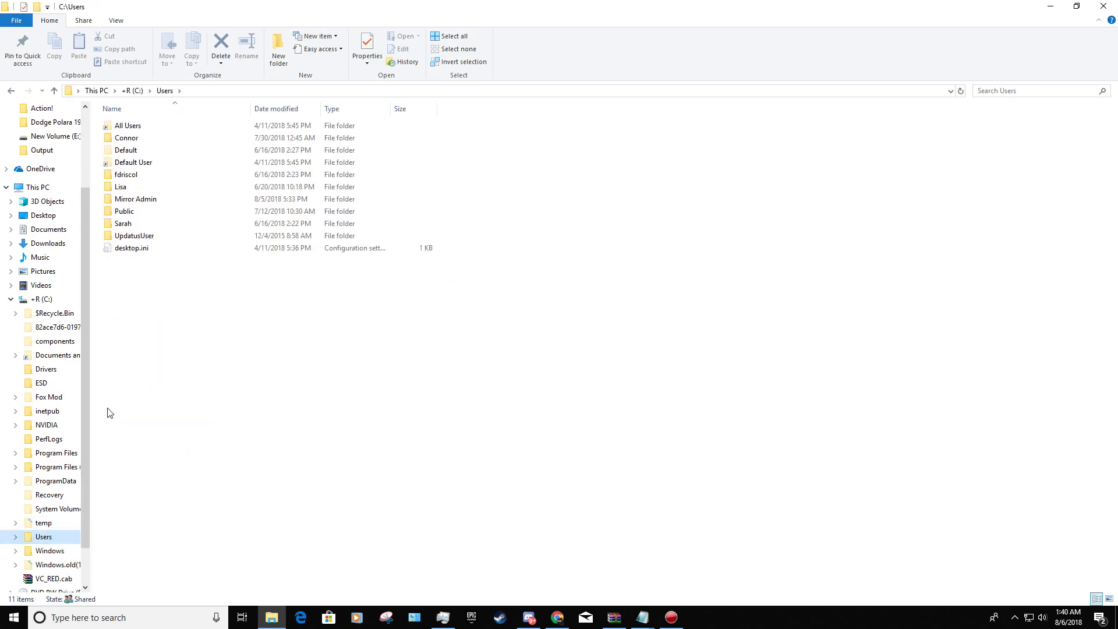
pyautogui.doubleClick(178, 139)
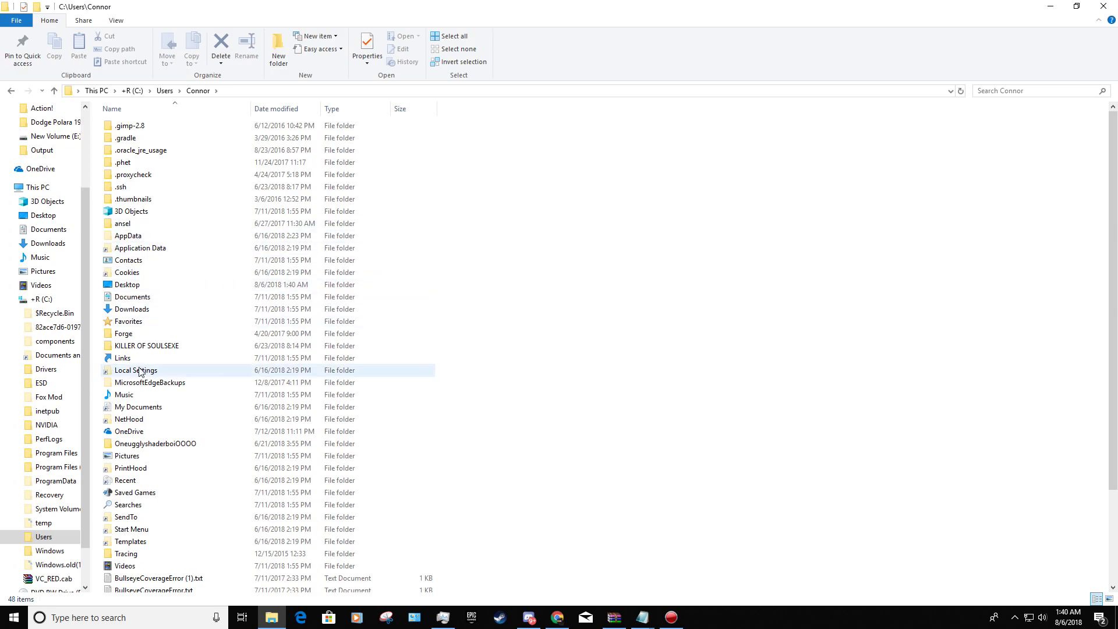
pyautogui.doubleClick(162, 236)
pyautogui.doubleClick(137, 150)
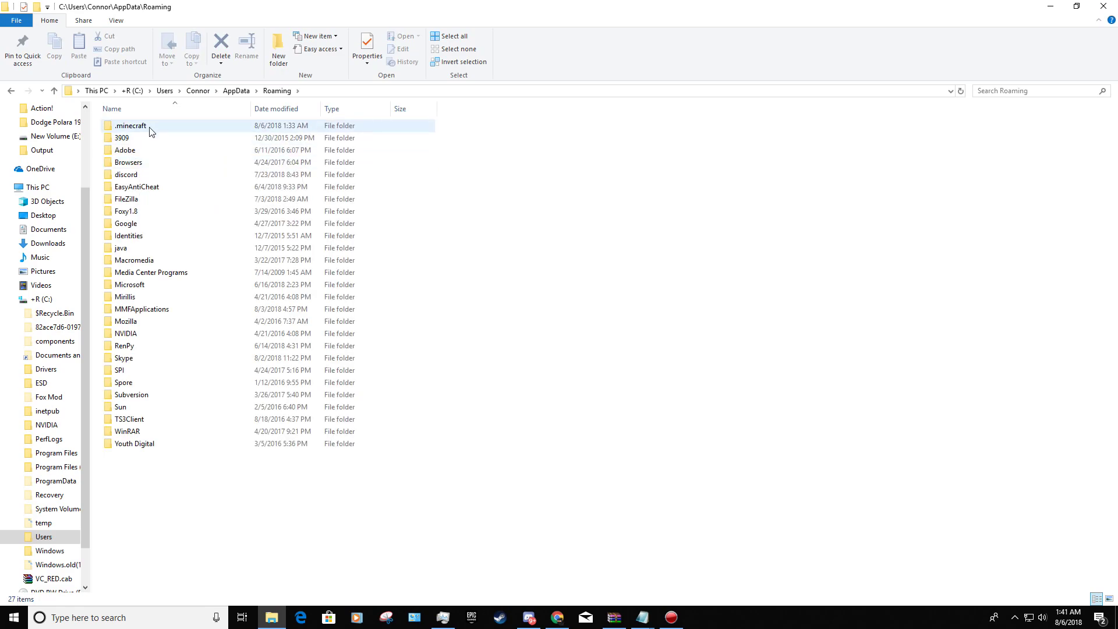
pyautogui.doubleClick(150, 127)
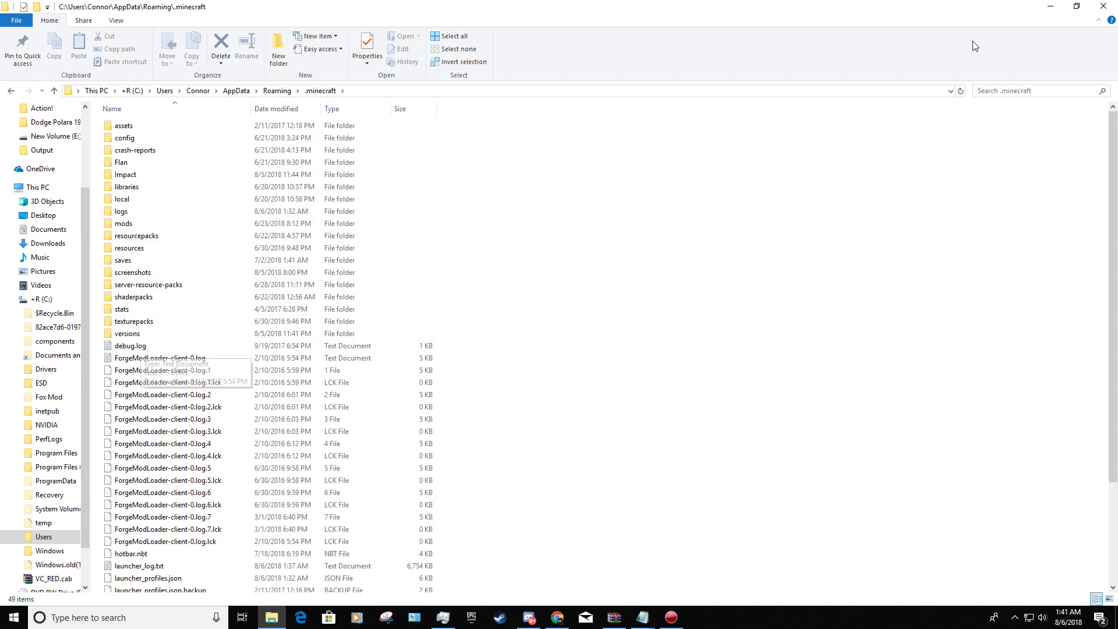
pyautogui.click(1071, 10)
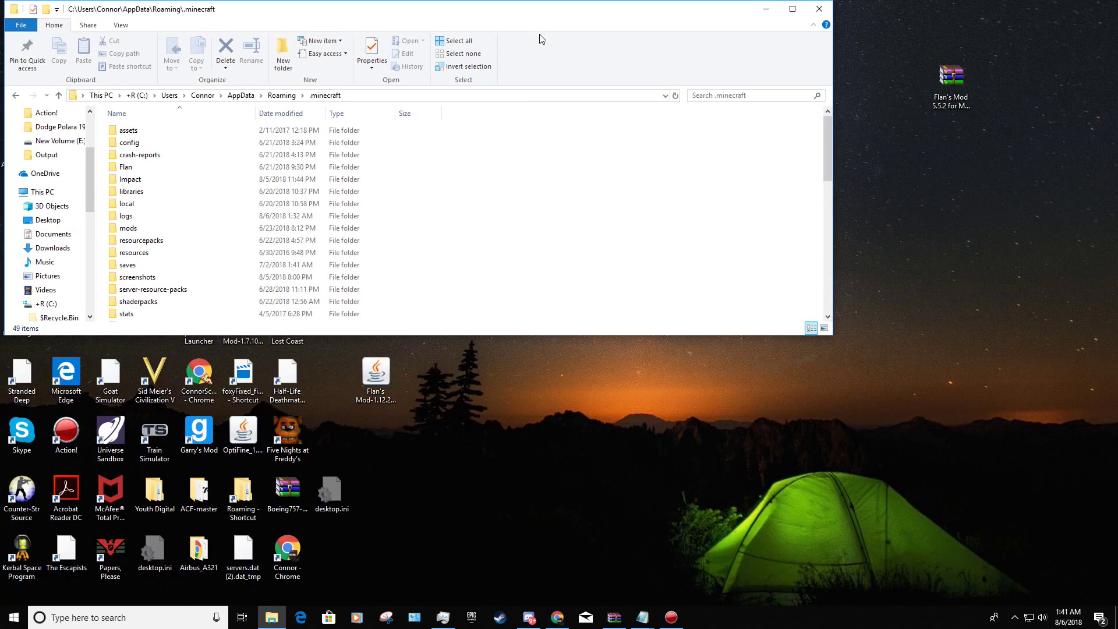
# Reposition and resize the Explorer window so the desktop icons are visible
pyautogui.moveTo(534, 18); pyautogui.dragTo(512, 245)
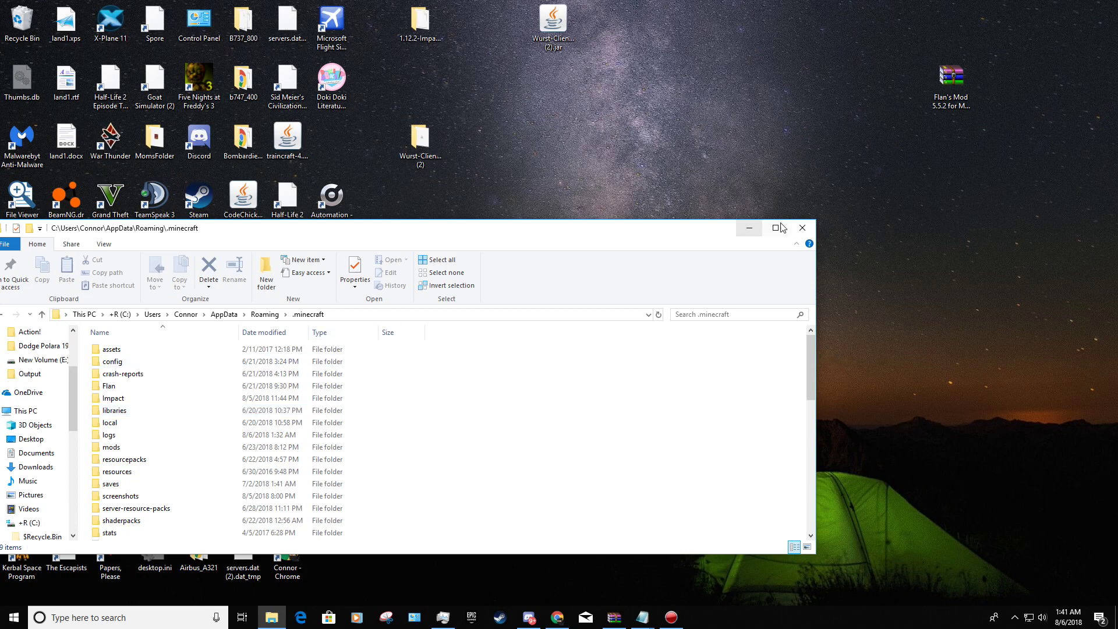
pyautogui.moveTo(494, 220); pyautogui.dragTo(505, 157)
pyautogui.moveTo(587, 157); pyautogui.dragTo(587, 103)
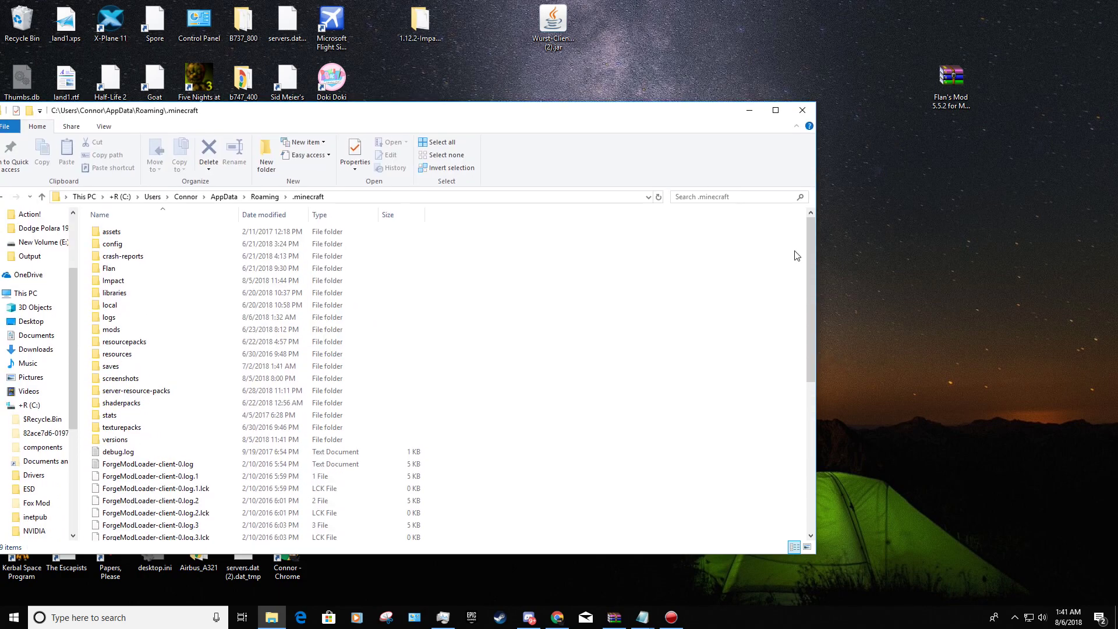
pyautogui.moveTo(817, 263); pyautogui.dragTo(1105, 284)
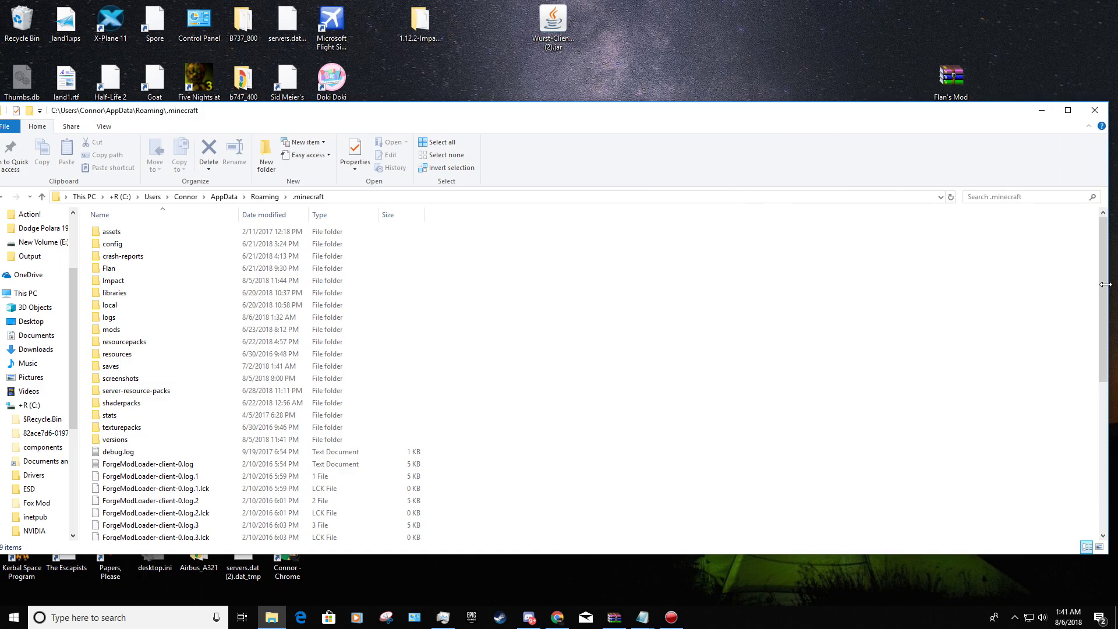
pyautogui.moveTo(793, 554); pyautogui.dragTo(797, 608)
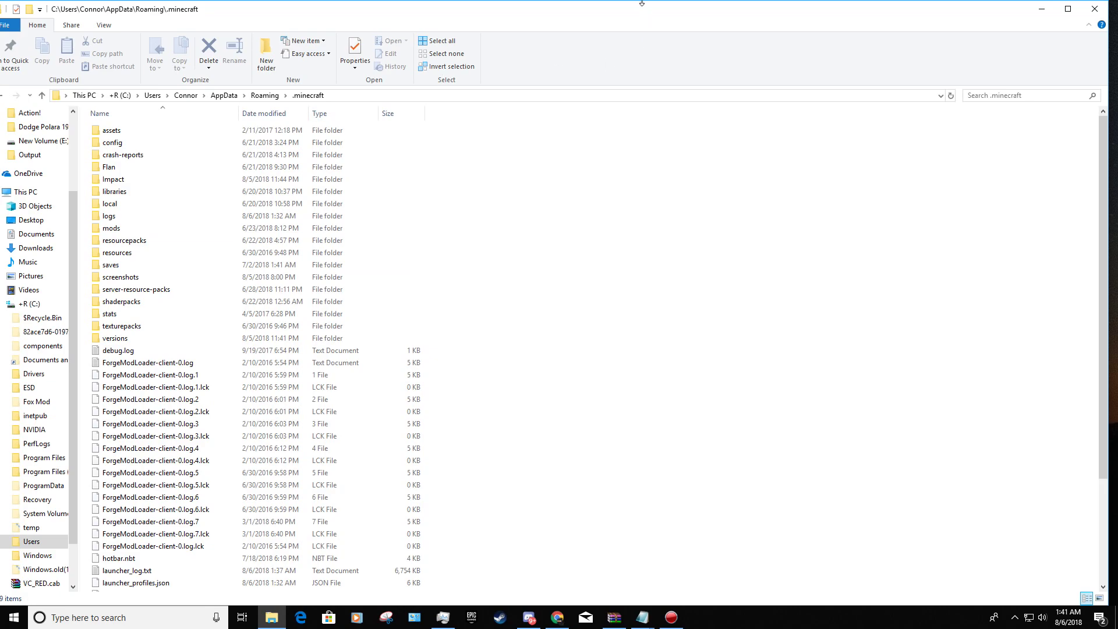
pyautogui.moveTo(713, 3); pyautogui.dragTo(713, 54)
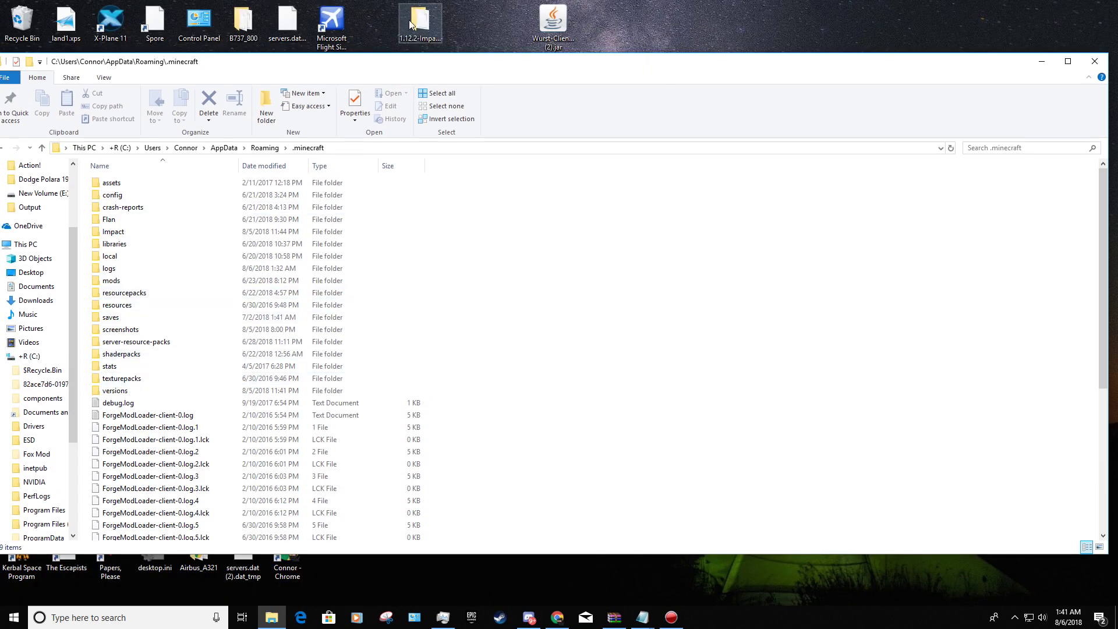
# Drag the Impact folder into .minecraft, confirm 1.12.2-Impact_4.1 is in versions, and minimize Explorer
pyautogui.moveTo(409, 20); pyautogui.dragTo(219, 391)
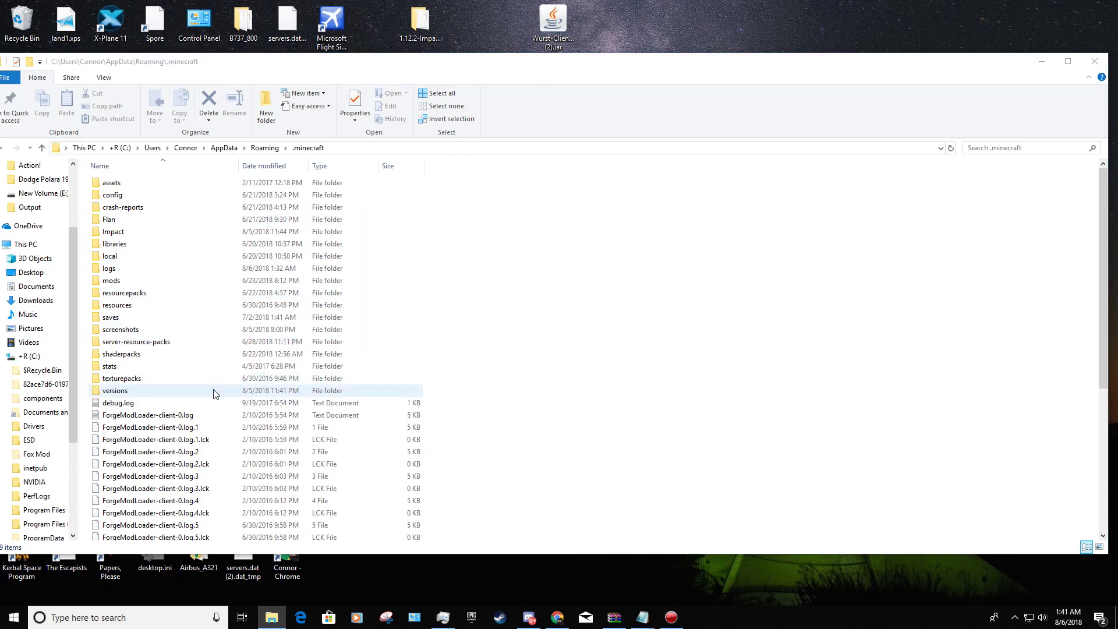
pyautogui.click(214, 392)
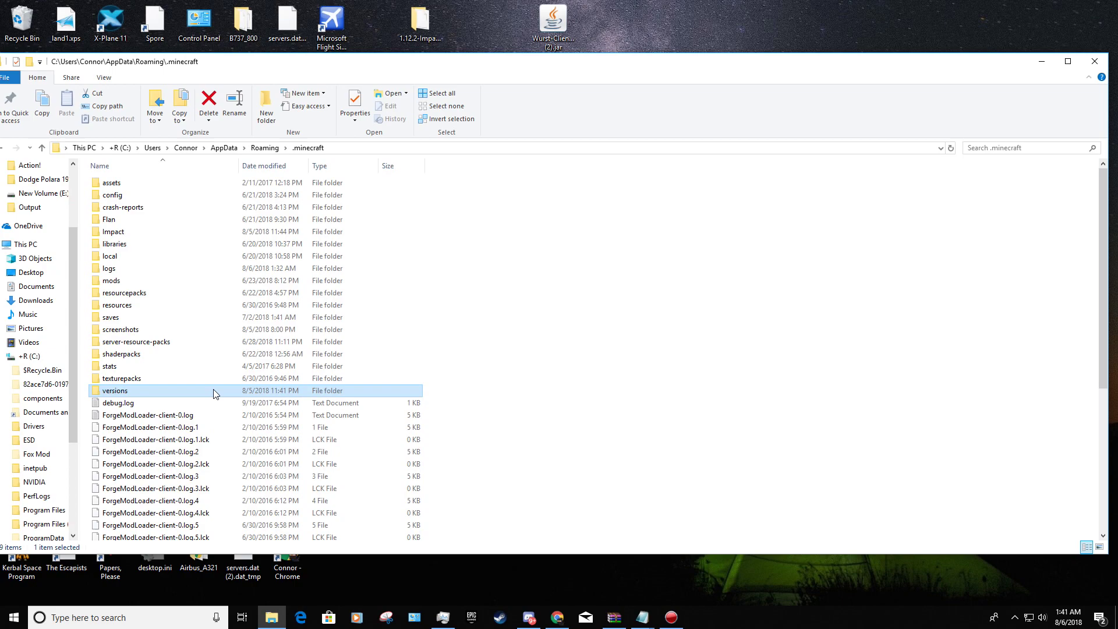
pyautogui.doubleClick(213, 392)
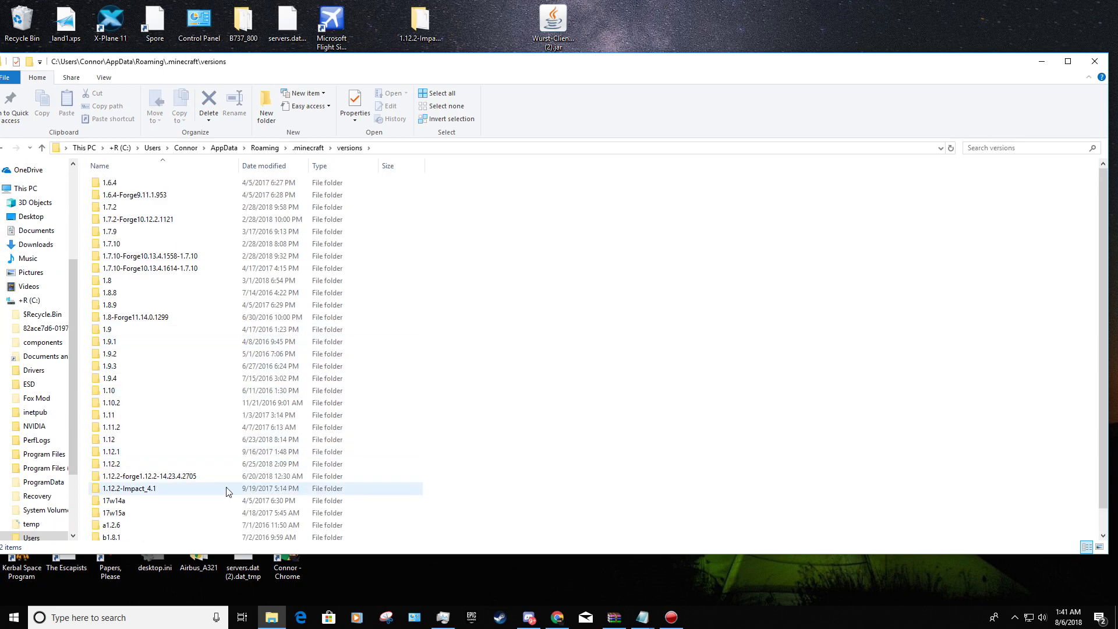
pyautogui.scroll(-1, 226, 492)
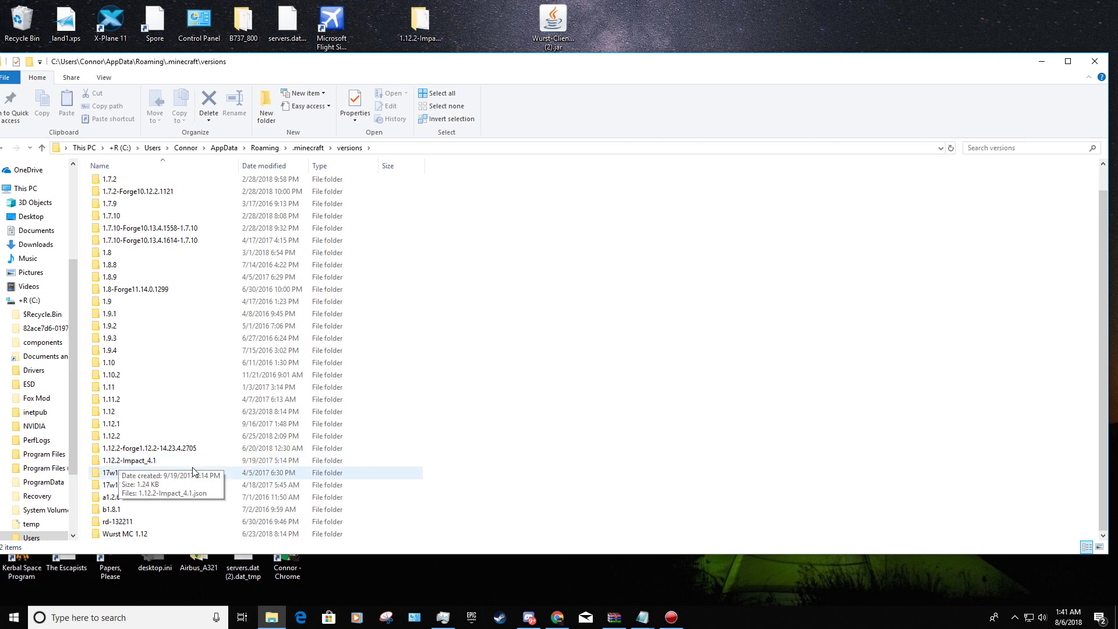
pyautogui.click(1043, 61)
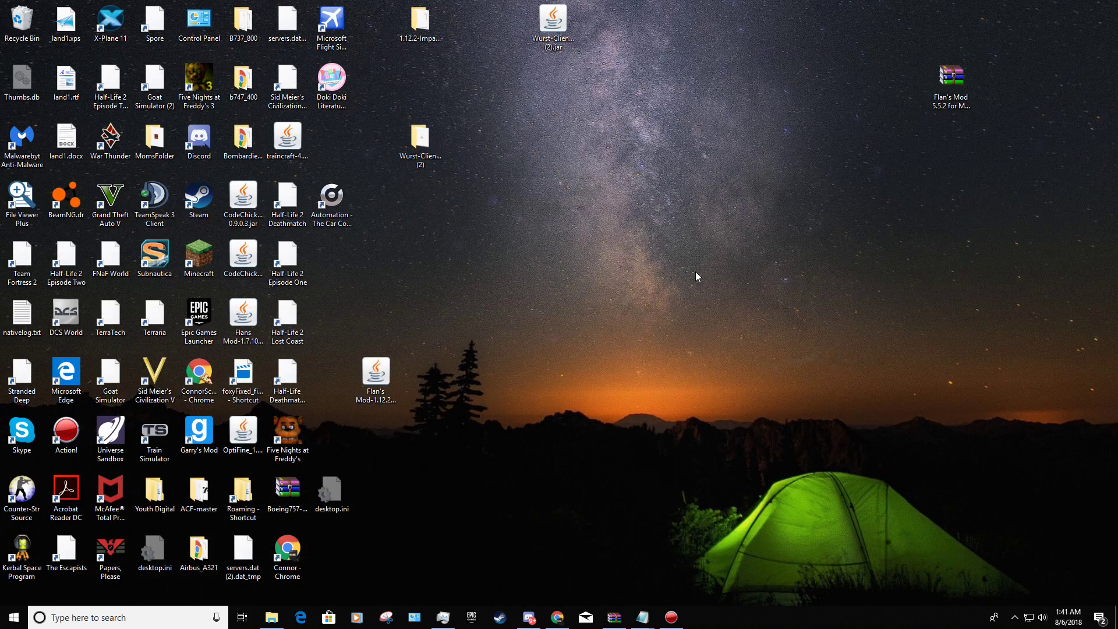
# Start the Minecraft Launcher and play the latest-release 1.13 profile
pyautogui.doubleClick(216, 272)
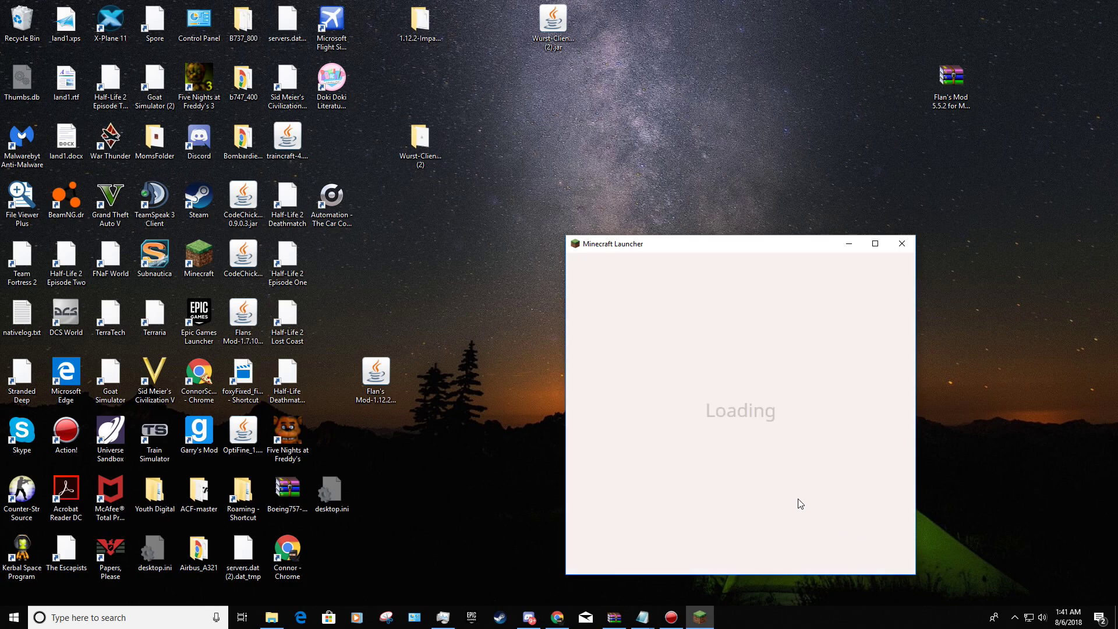
pyautogui.click(819, 537)
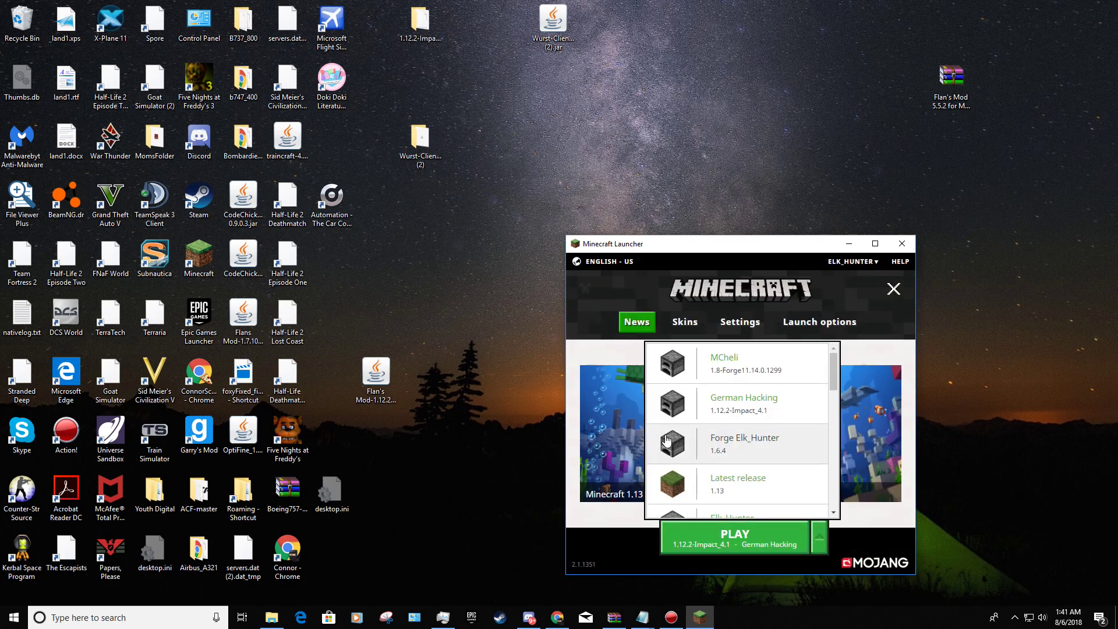
pyautogui.scroll(-2, 739, 429)
pyautogui.click(742, 442)
pyautogui.click(741, 530)
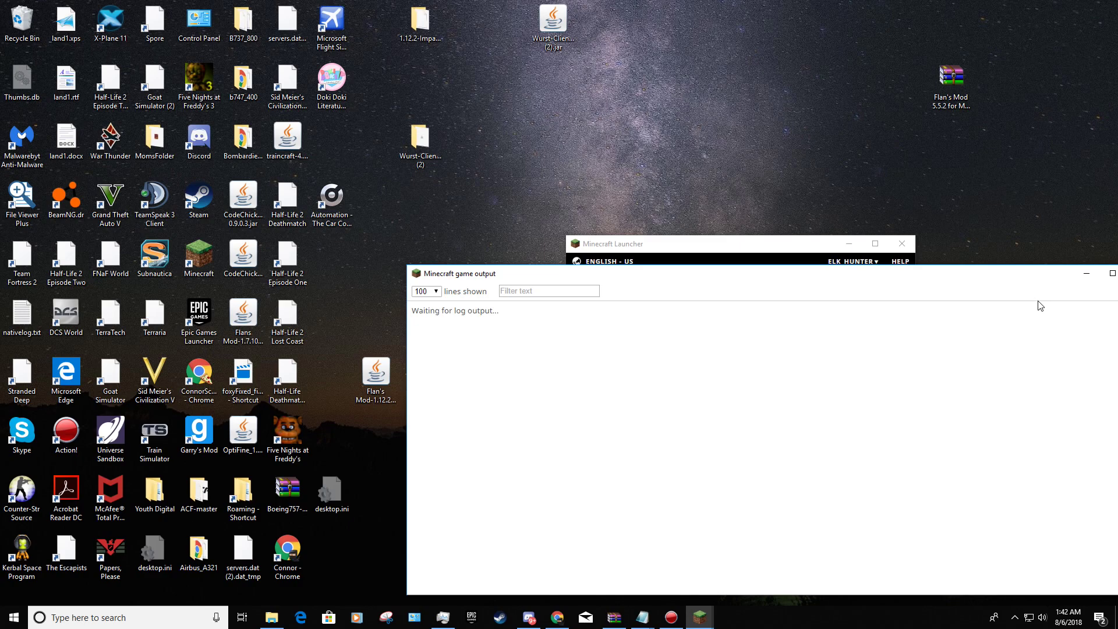
# Let Minecraft 1.13 reach its title screen, then quit it and close the game output log
pyautogui.moveTo(817, 268); pyautogui.dragTo(816, 264)
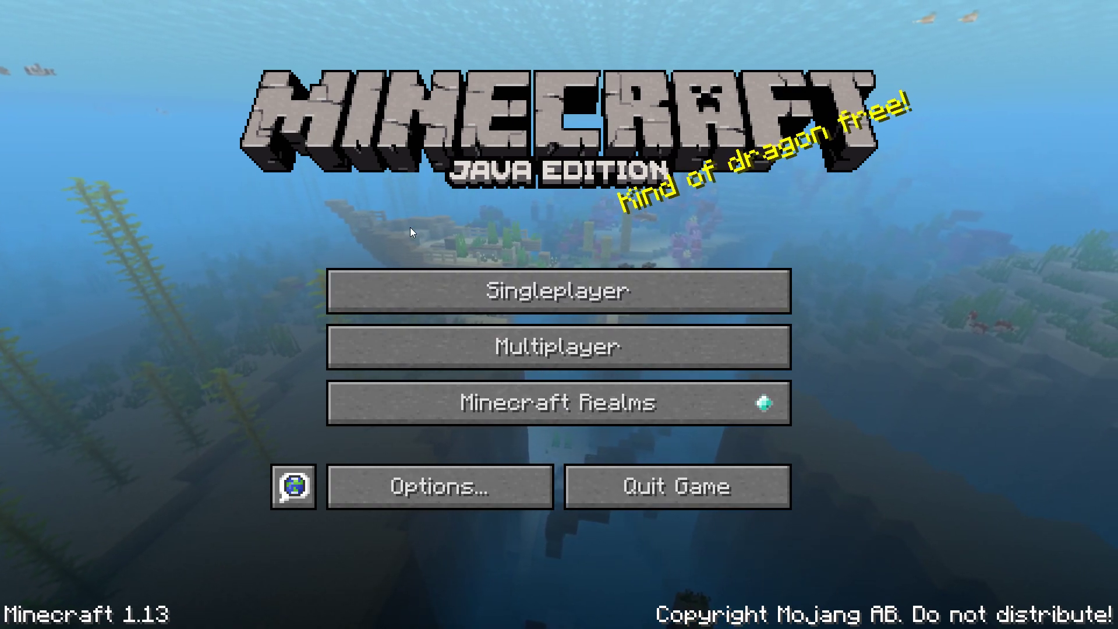
pyautogui.click(617, 493)
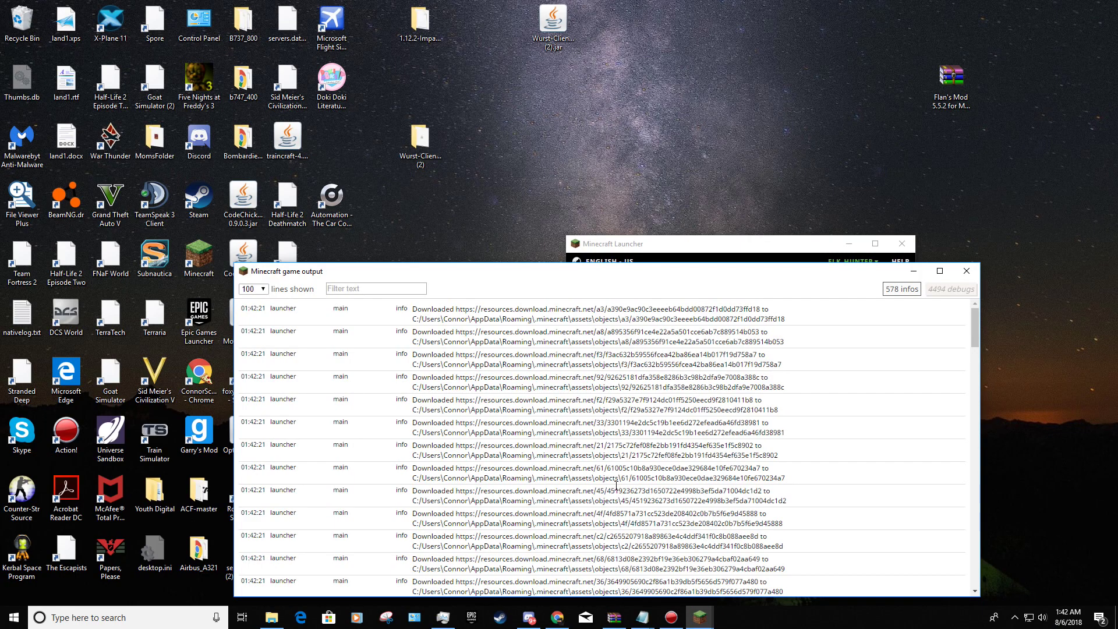
pyautogui.click(969, 279)
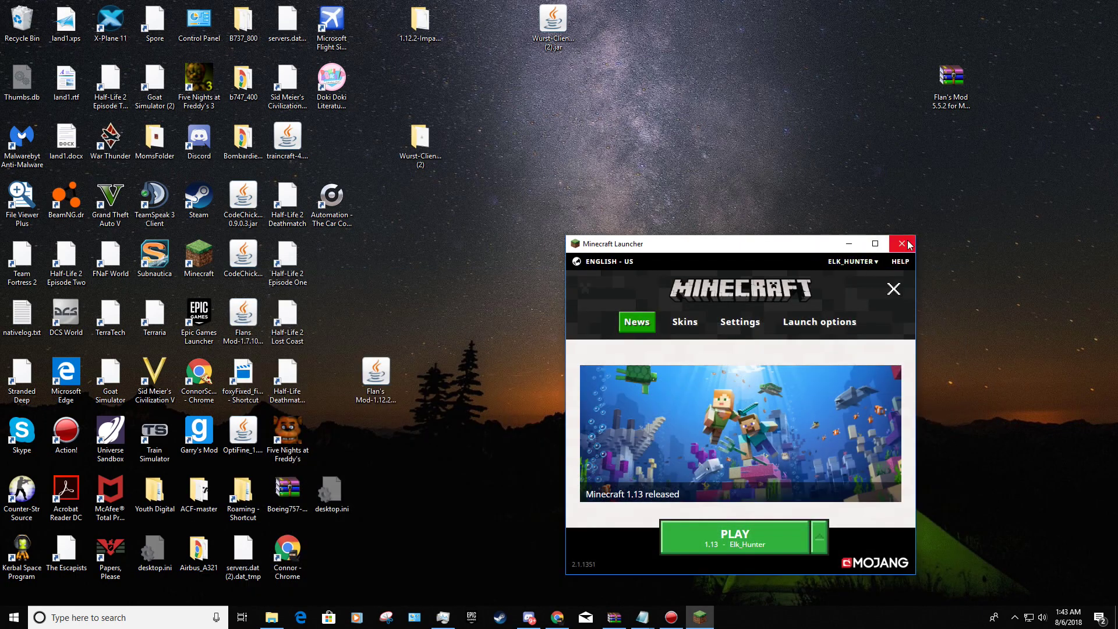
# Create a new installation in the launcher's installations list and enter a name for it
pyautogui.click(815, 544)
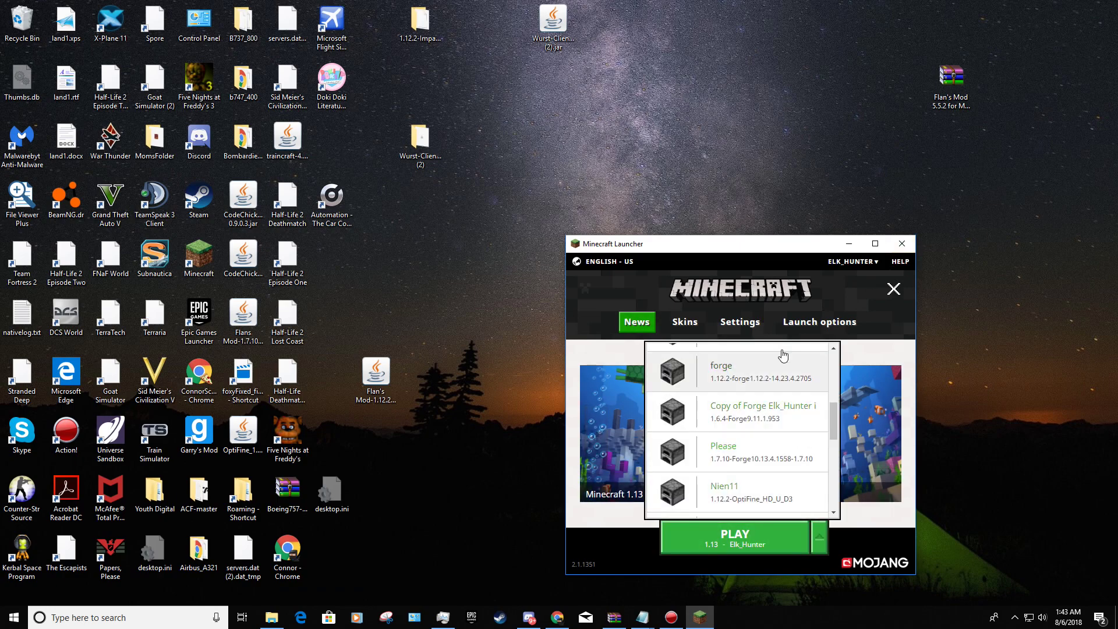
pyautogui.click(824, 323)
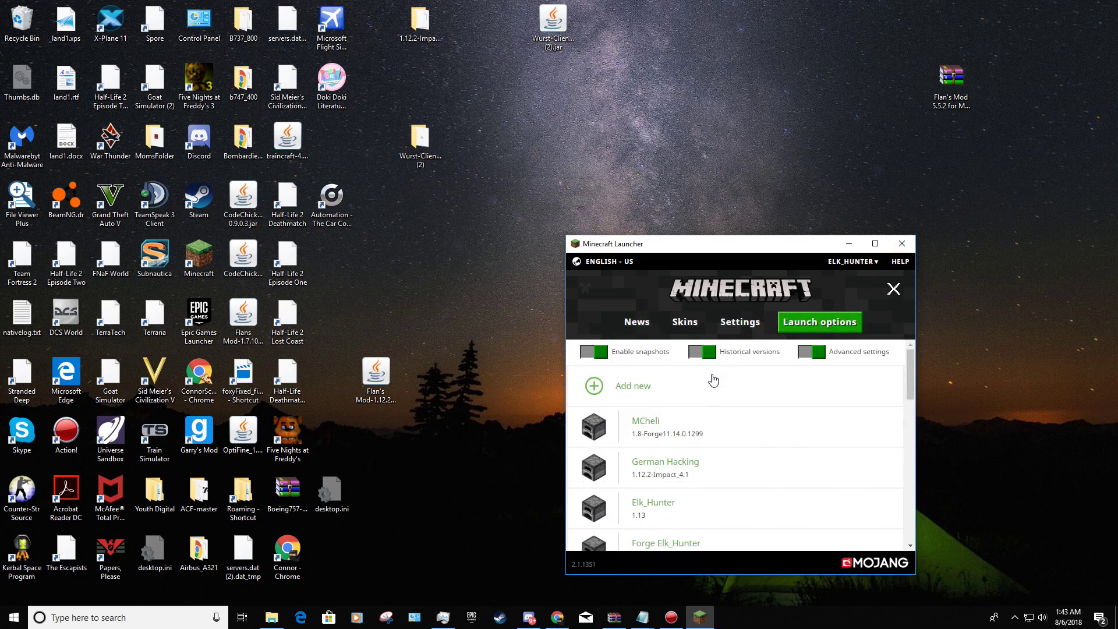
pyautogui.click(706, 391)
pyautogui.click(775, 403)
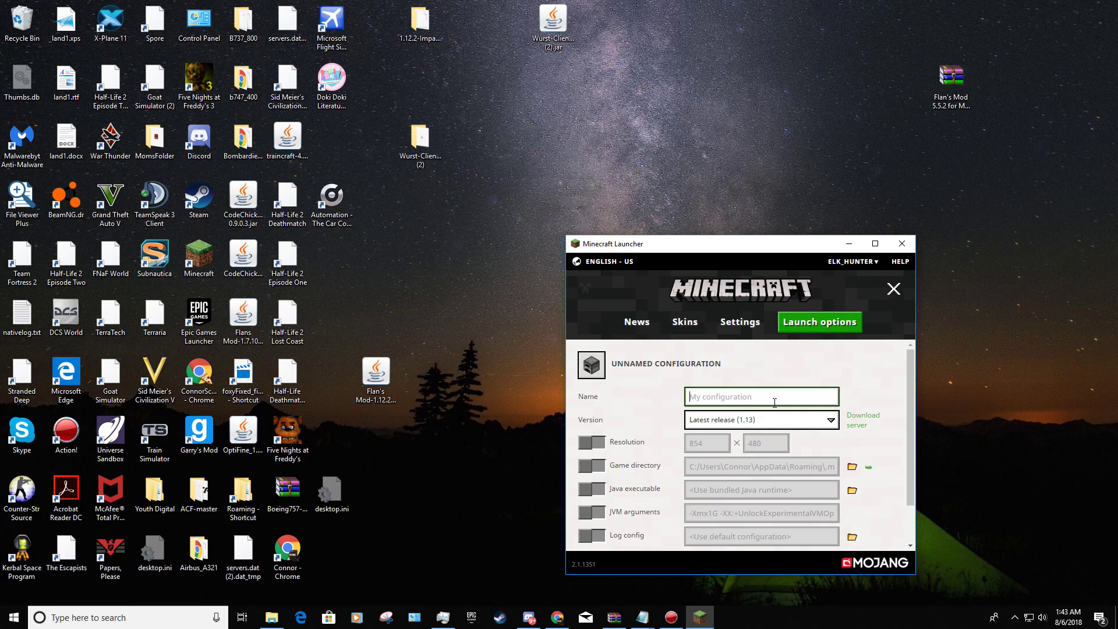
pyautogui.write('E')
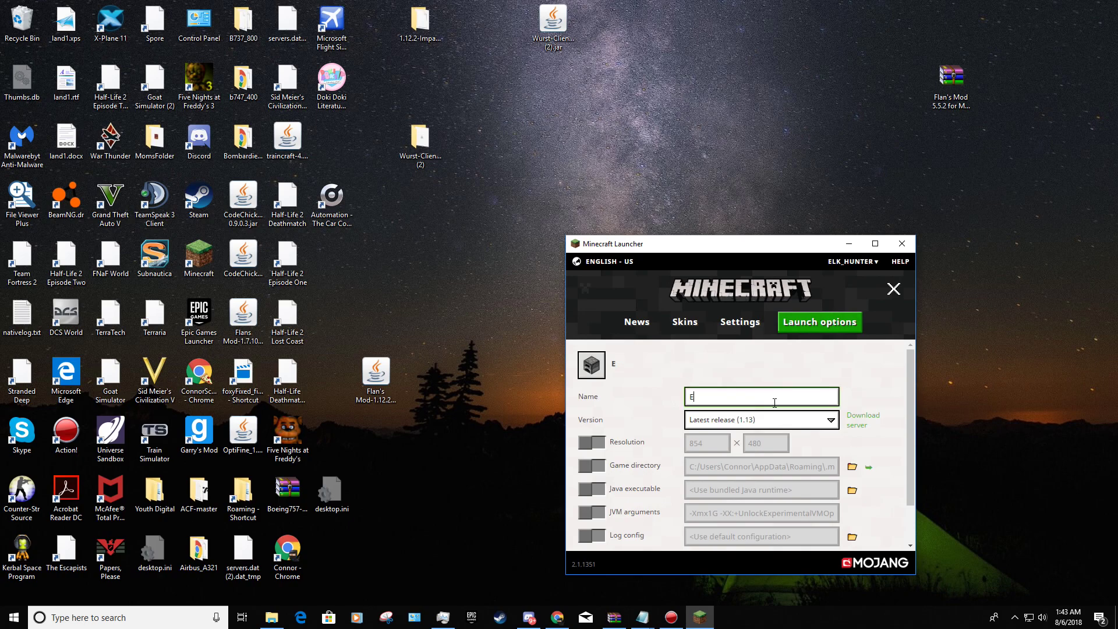
pyautogui.press('BackSpace')
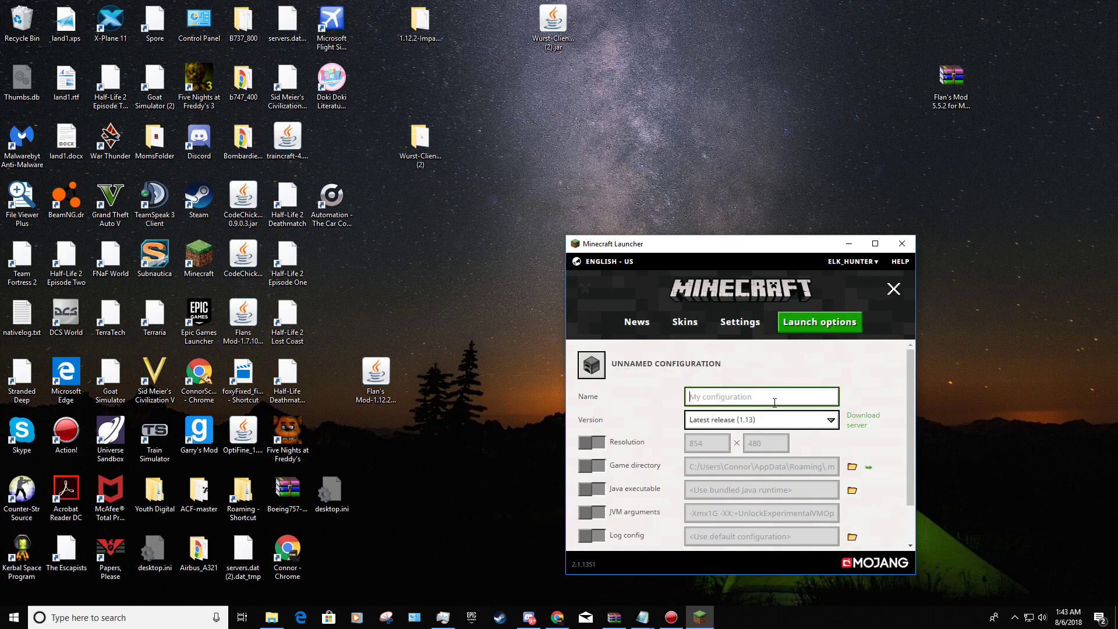
pyautogui.write('LeaderEl')
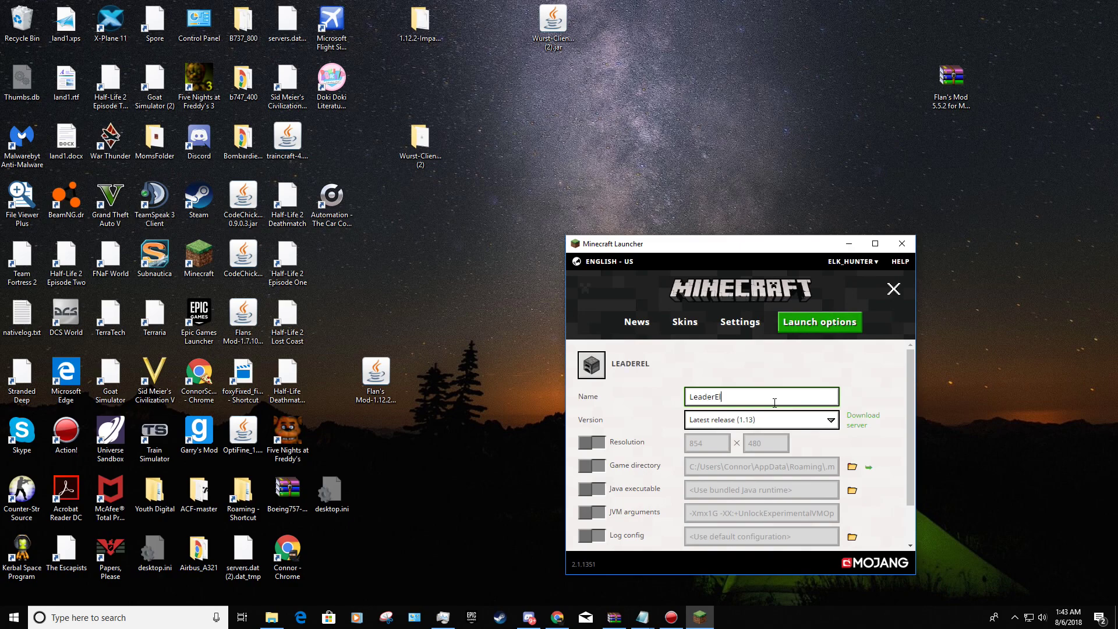
pyautogui.write('k Gameing Hacks')
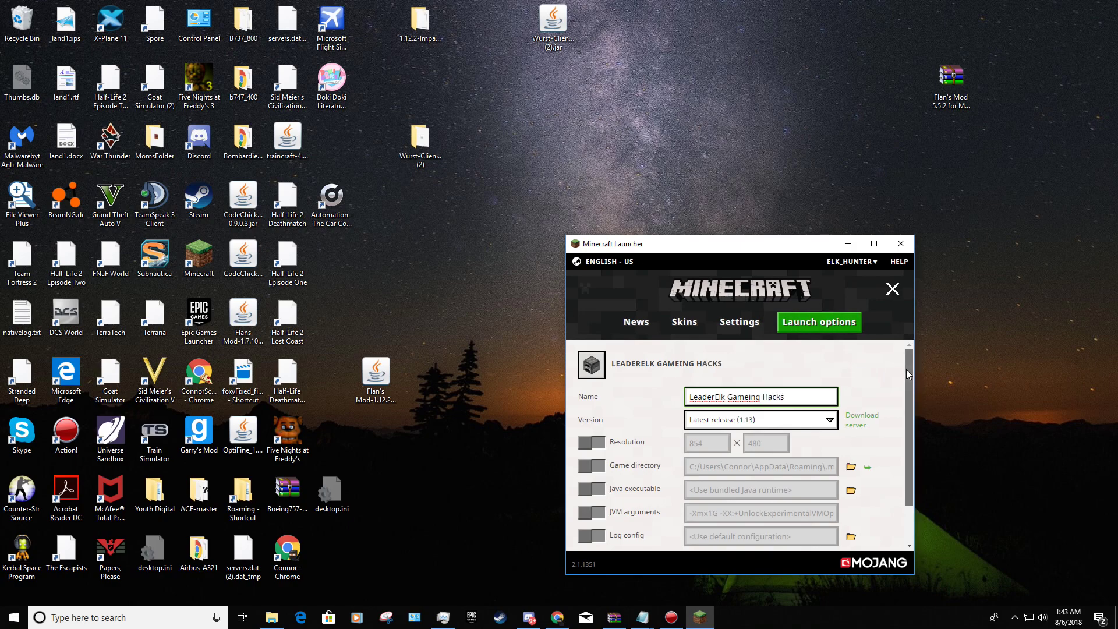
# Leave Game directory off, set the version to release 1.12.2-Impact_4.1, and save the installation
pyautogui.scroll(-1, 906, 369)
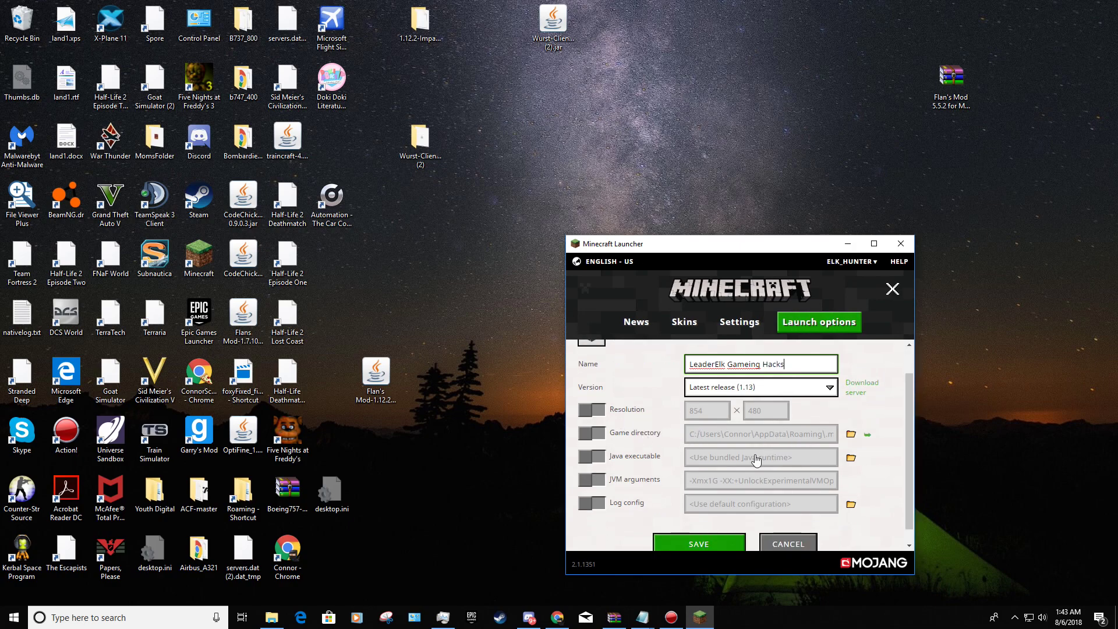
pyautogui.click(591, 433)
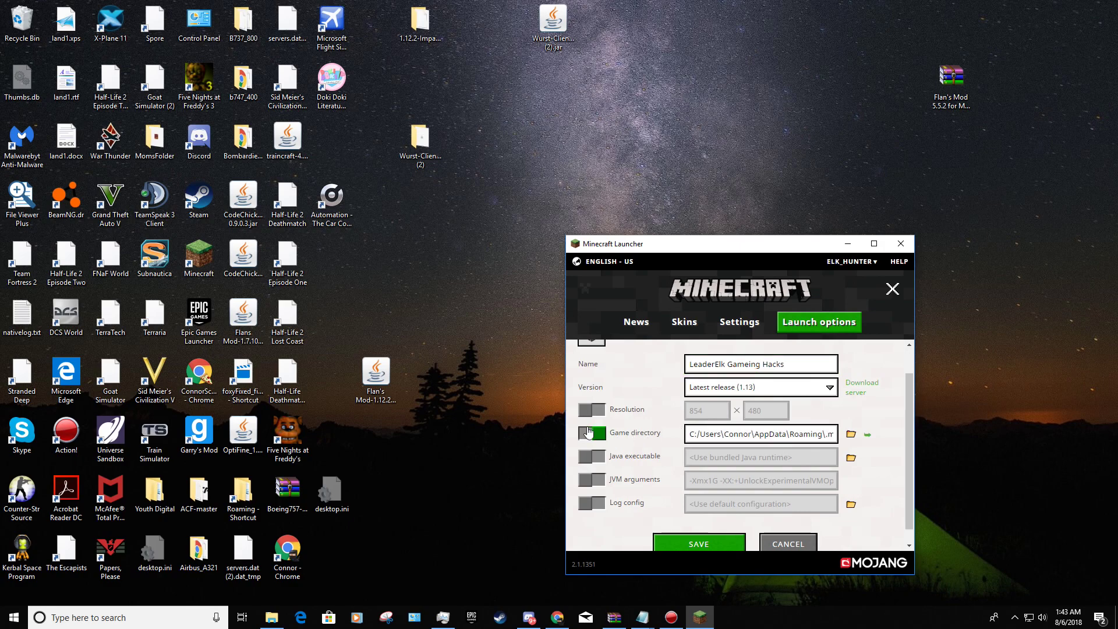
pyautogui.click(591, 433)
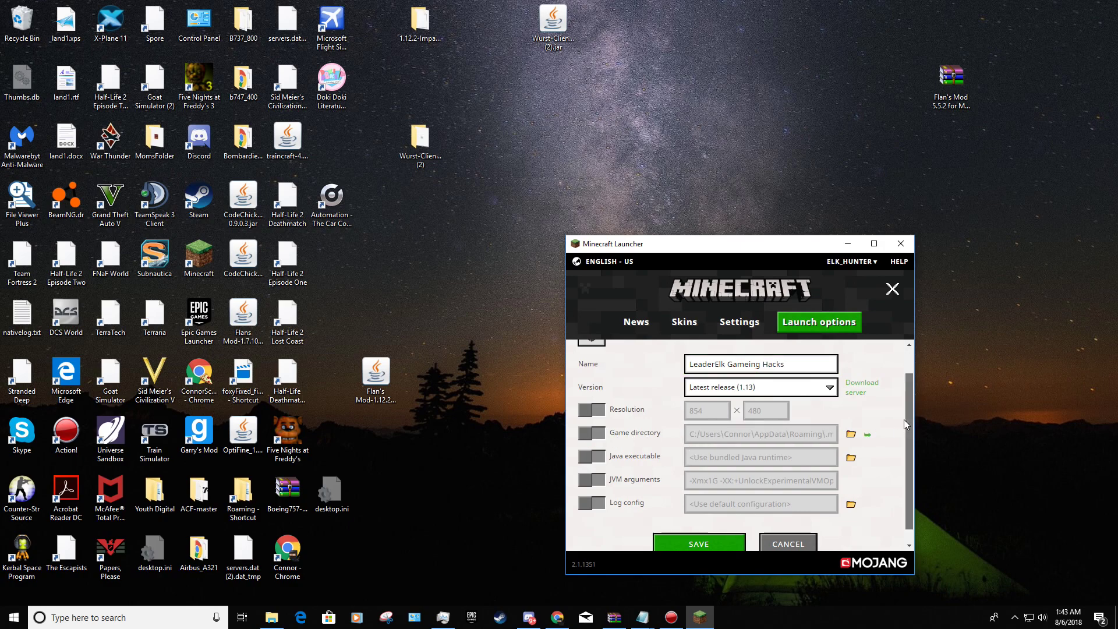
pyautogui.scroll(-1, 903, 419)
pyautogui.click(735, 379)
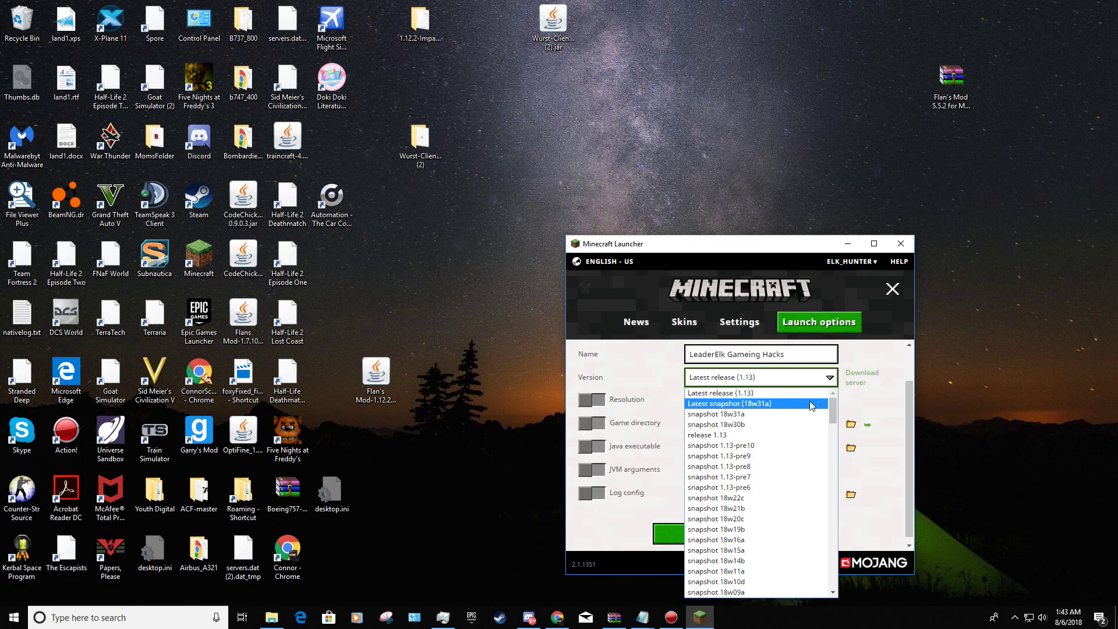
pyautogui.moveTo(833, 404); pyautogui.dragTo(836, 428)
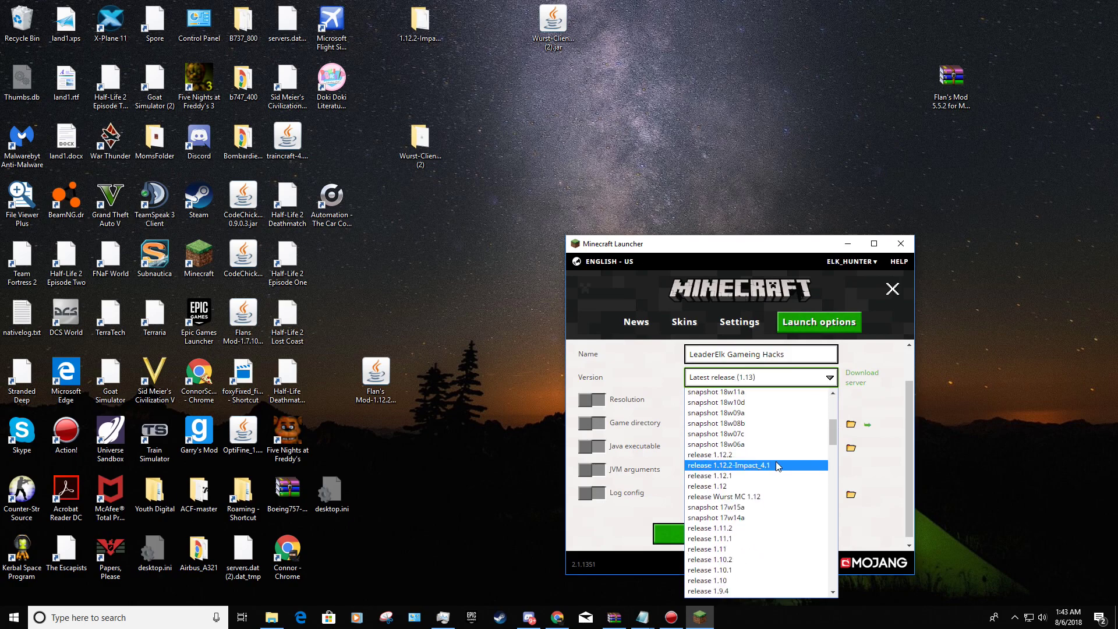
pyautogui.click(757, 465)
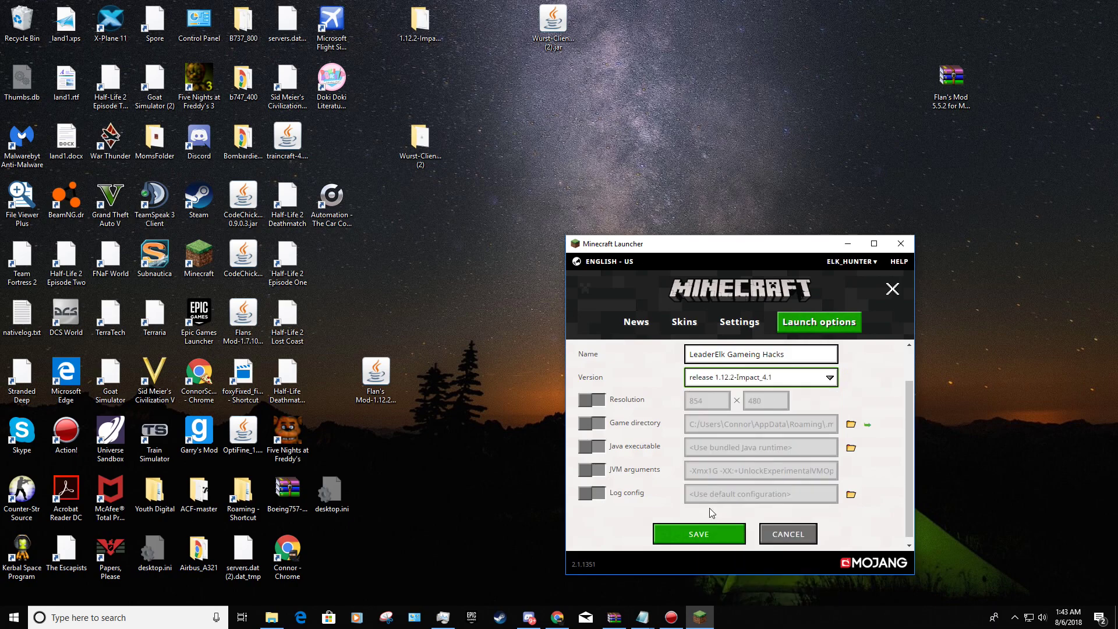
pyautogui.click(705, 533)
pyautogui.scroll(3, 718, 415)
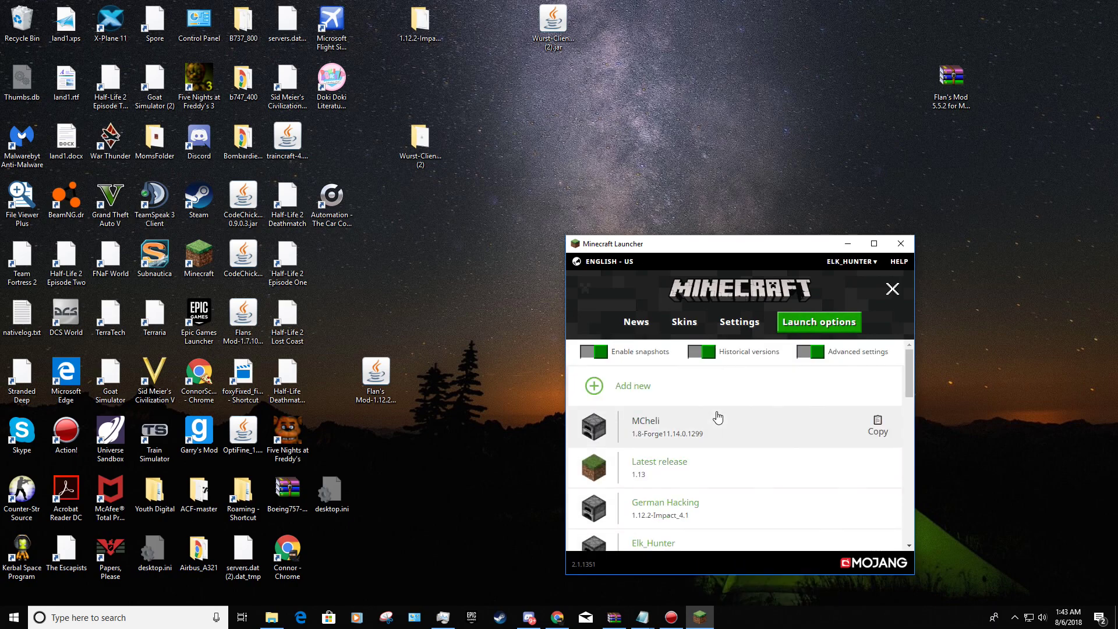
# From the News page, launch the German Hacking installation (1.12.2-Impact_4.1)
pyautogui.click(639, 324)
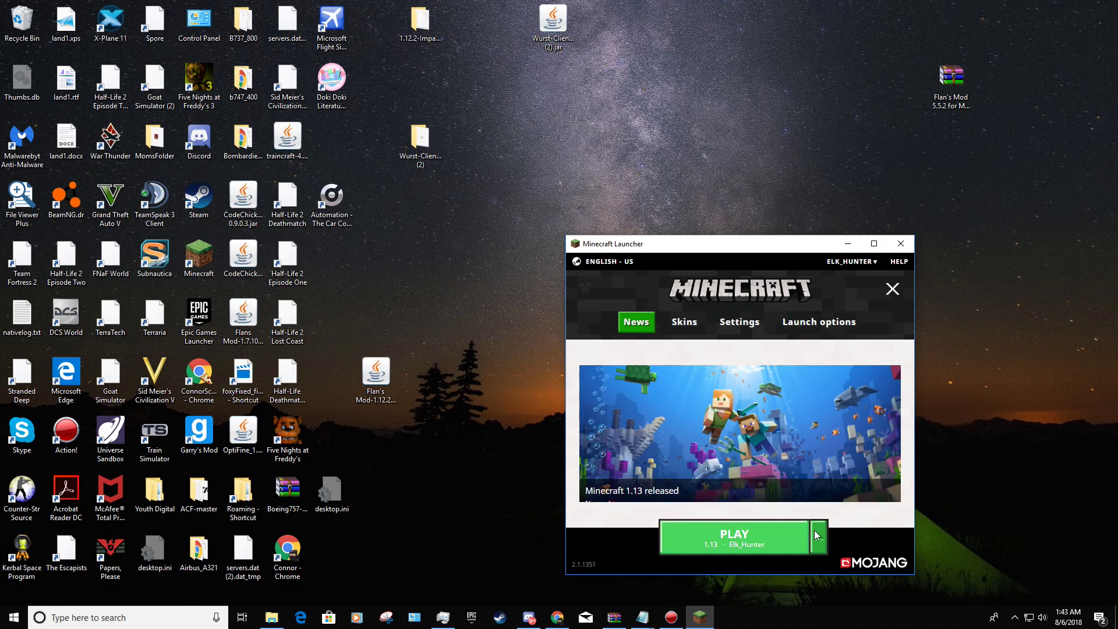
pyautogui.click(818, 537)
pyautogui.moveTo(832, 426); pyautogui.dragTo(836, 382)
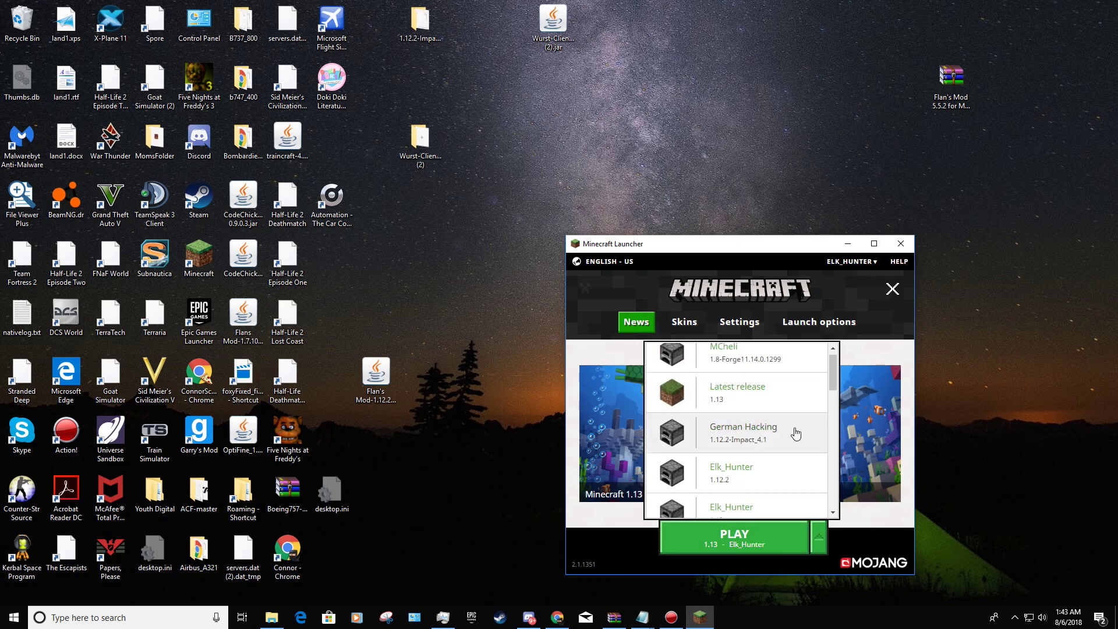
pyautogui.click(789, 435)
pyautogui.click(749, 543)
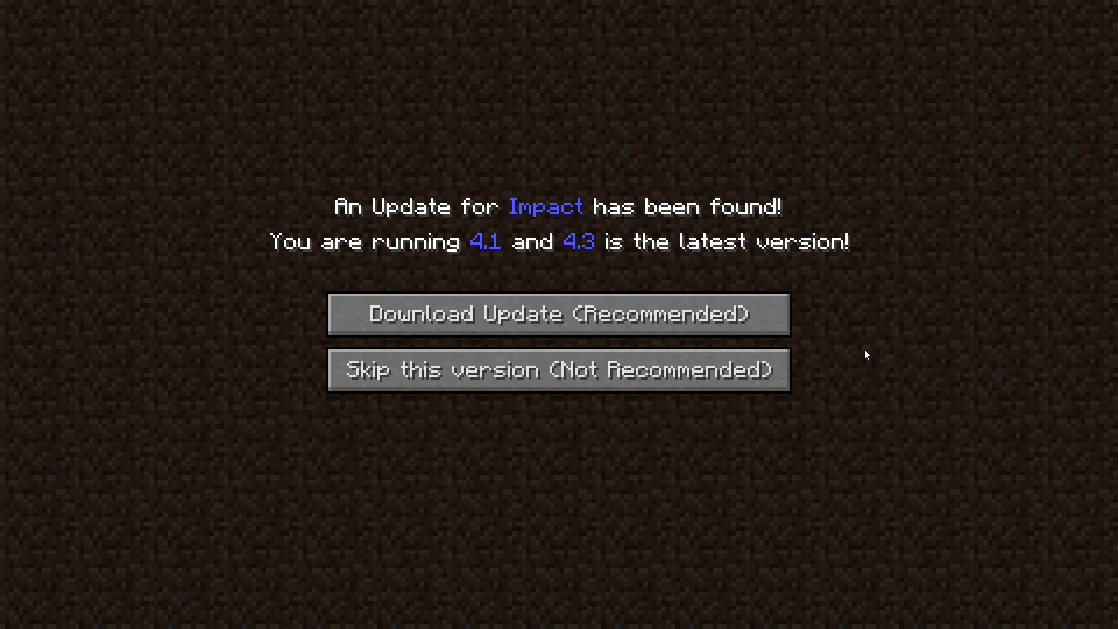
# Choose 'Skip this version (Not Recommended)' to bypass the Impact 4.3 update
pyautogui.click(652, 368)
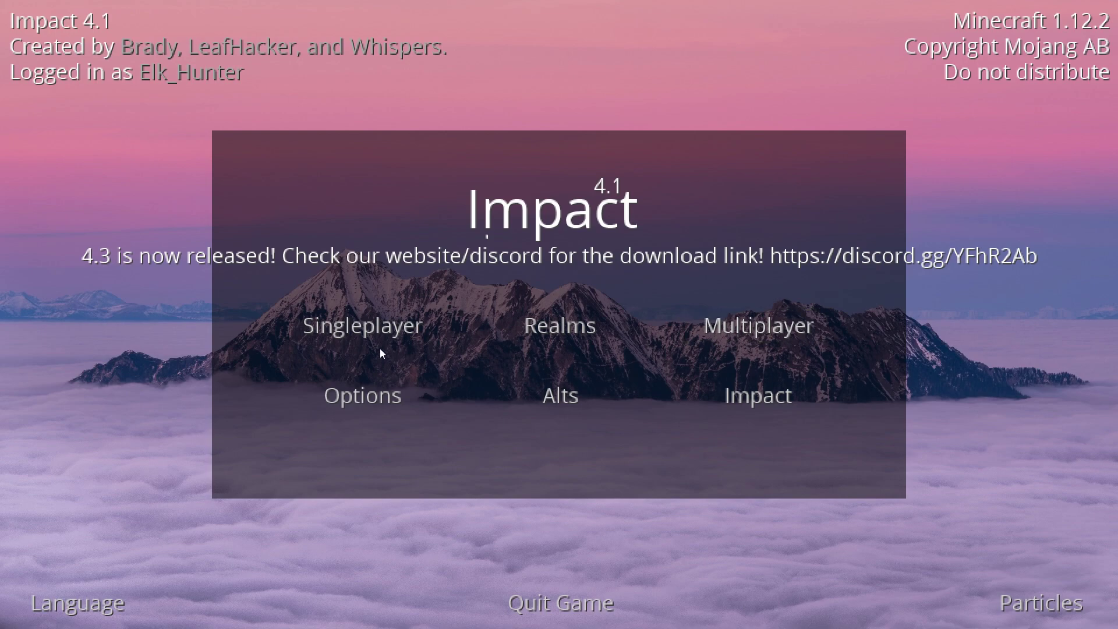
# Look through the Multiplayer server list and Singleplayer worlds, returning to the main menu
pyautogui.click(735, 329)
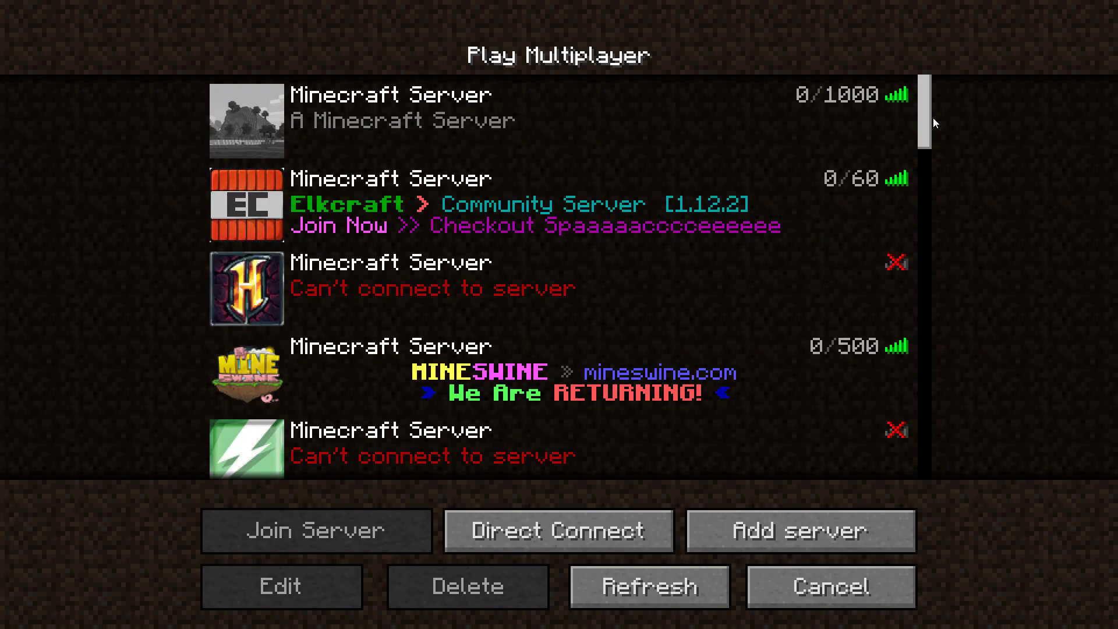
pyautogui.moveTo(933, 118)
pyautogui.mouseDown()
pyautogui.moveTo(936, 253)
pyautogui.moveTo(933, 113)
pyautogui.mouseUp()
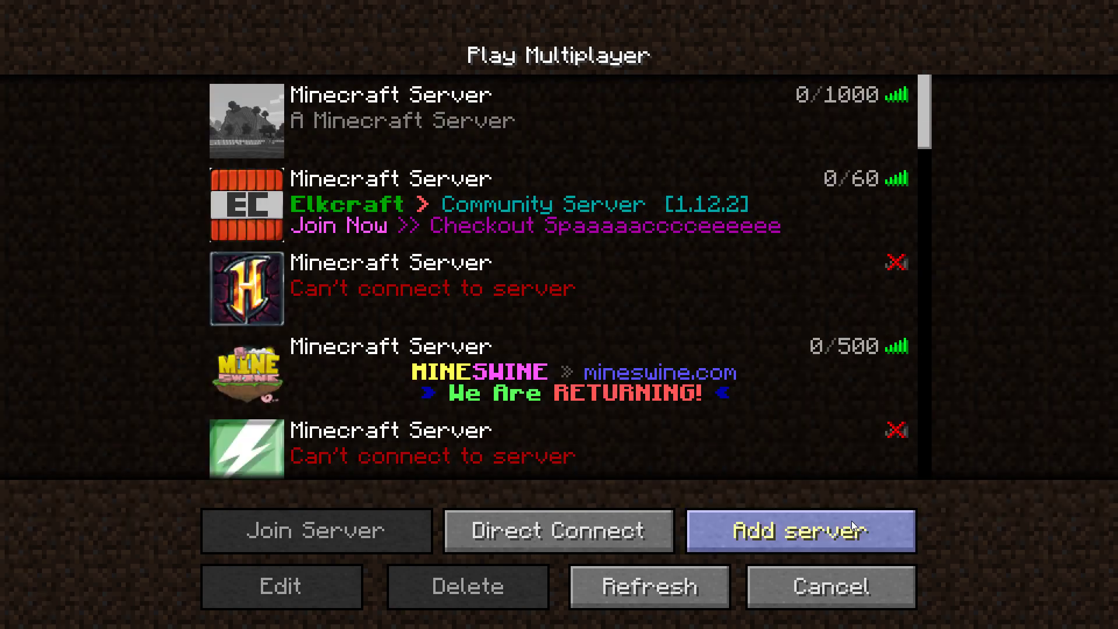
pyautogui.click(833, 568)
pyautogui.click(363, 325)
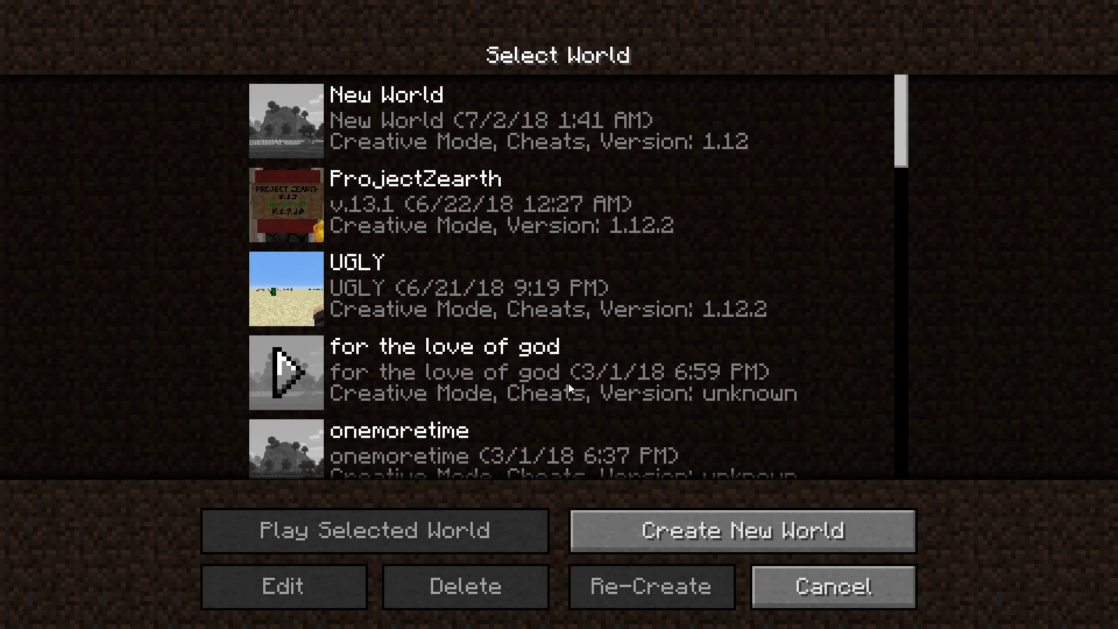
pyautogui.click(833, 583)
# Try Realms, back out of the outdated-client notice, and join the second multiplayer server
pyautogui.click(519, 324)
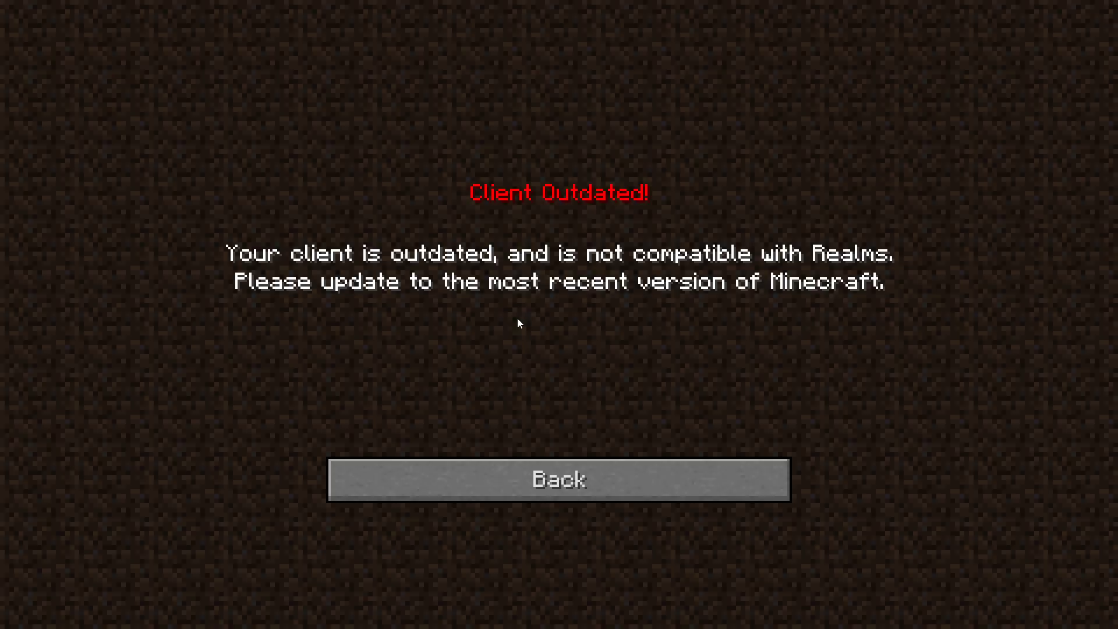
pyautogui.click(548, 461)
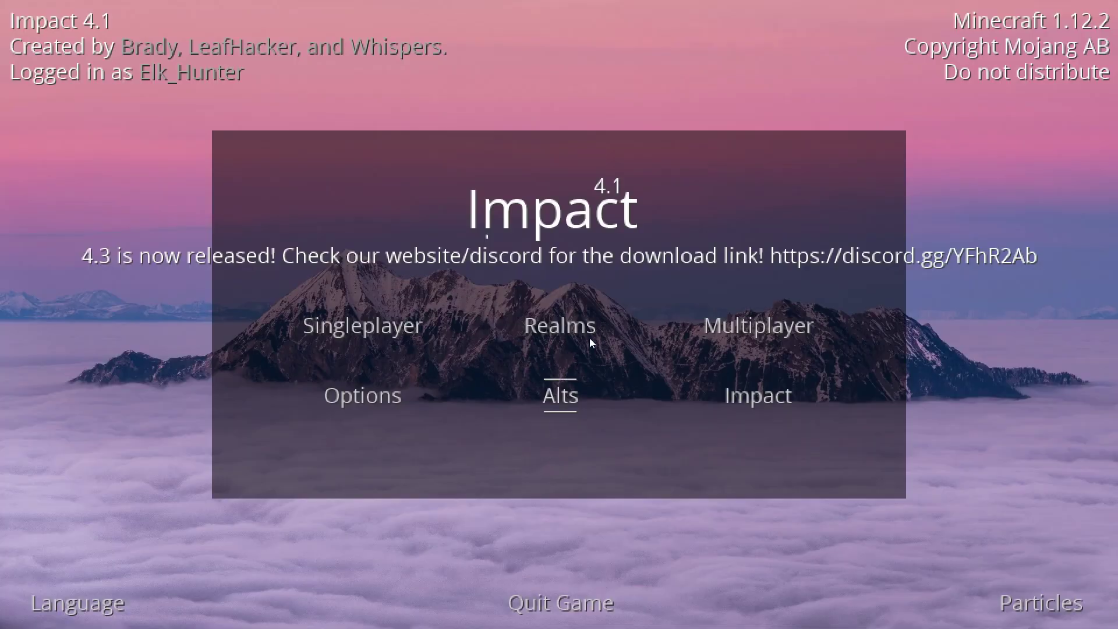
pyautogui.click(757, 324)
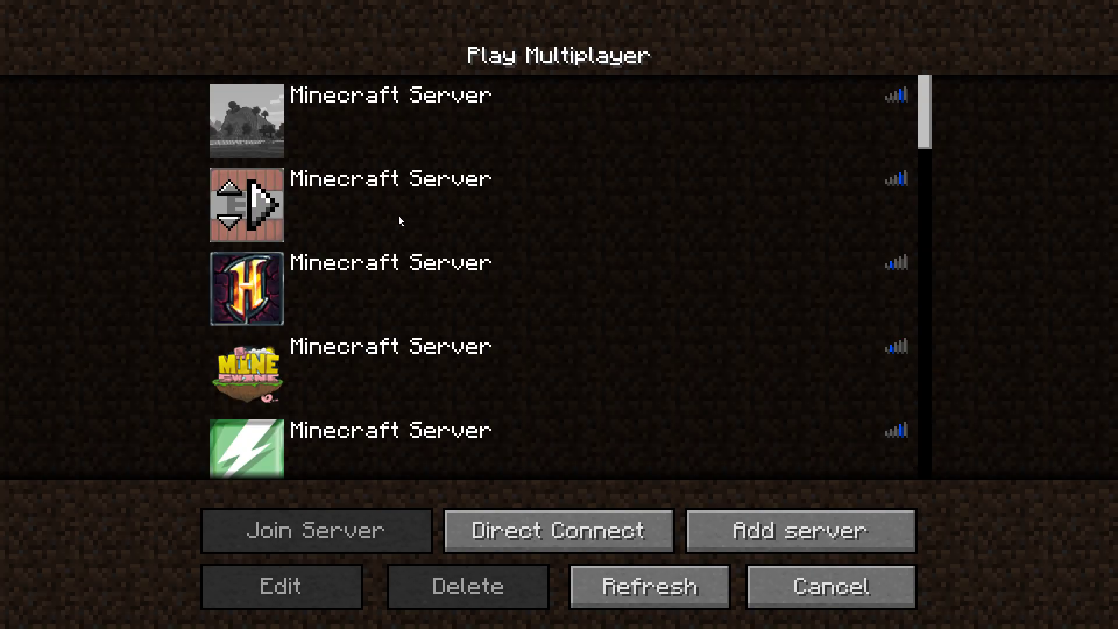
pyautogui.click(271, 201)
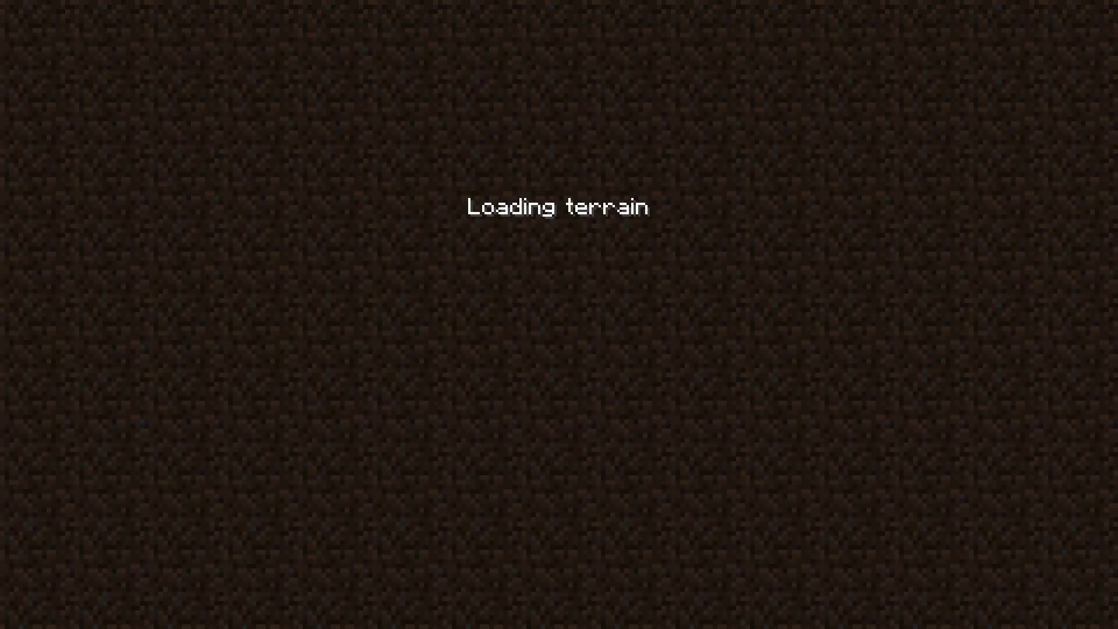
# Dismount the boat and fly over the stone tower toward the road
pyautogui.press('shift')
pyautogui.press('w')
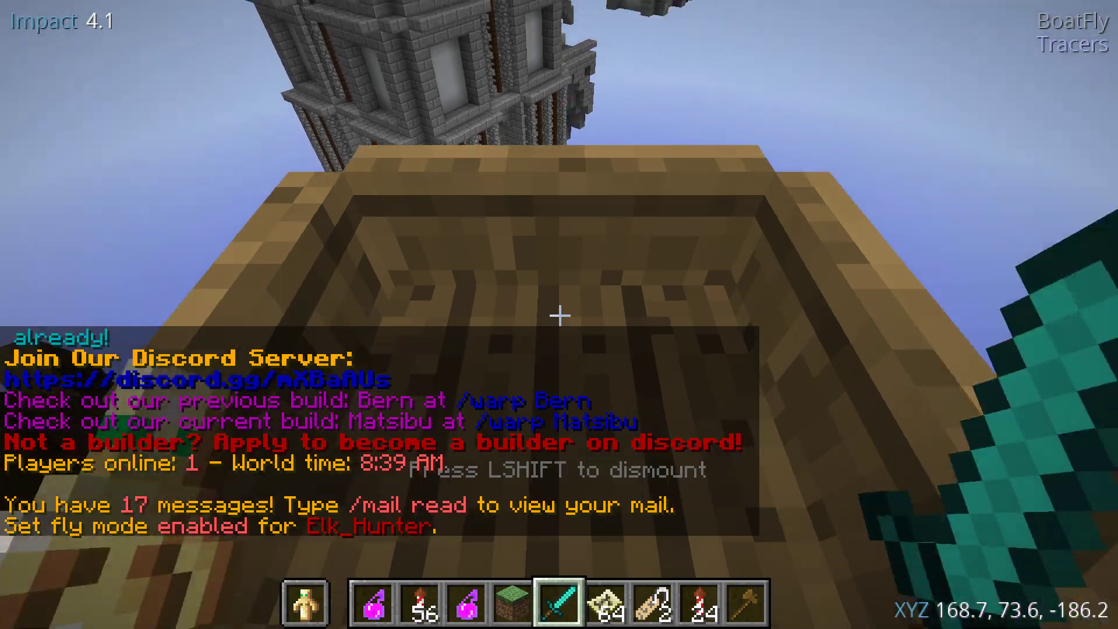
pyautogui.press('space')
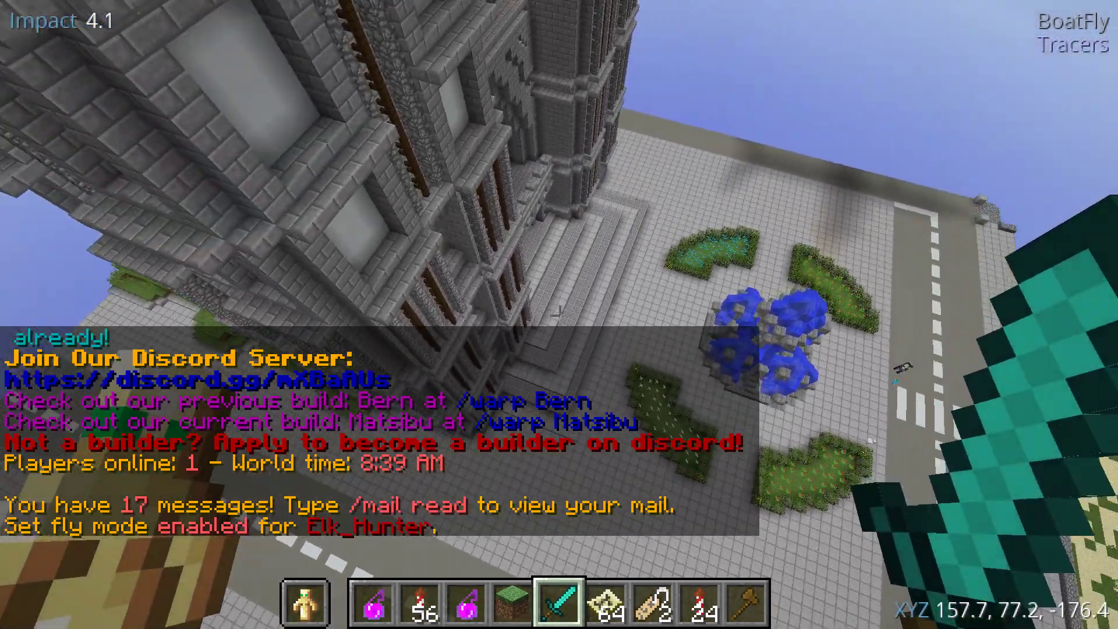
pyautogui.press('shift')
# Descend past the glass tower to the street by the fountain and open the Impact ClickGUI
pyautogui.press('shift')
pyautogui.press('w')
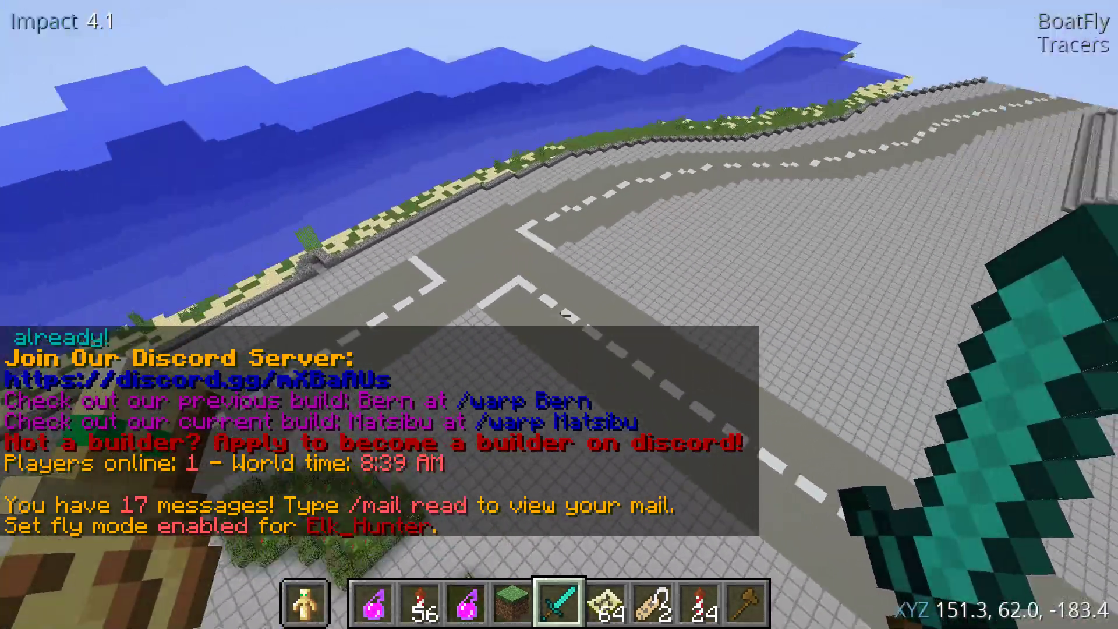
pyautogui.press('shift')
pyautogui.press('w')
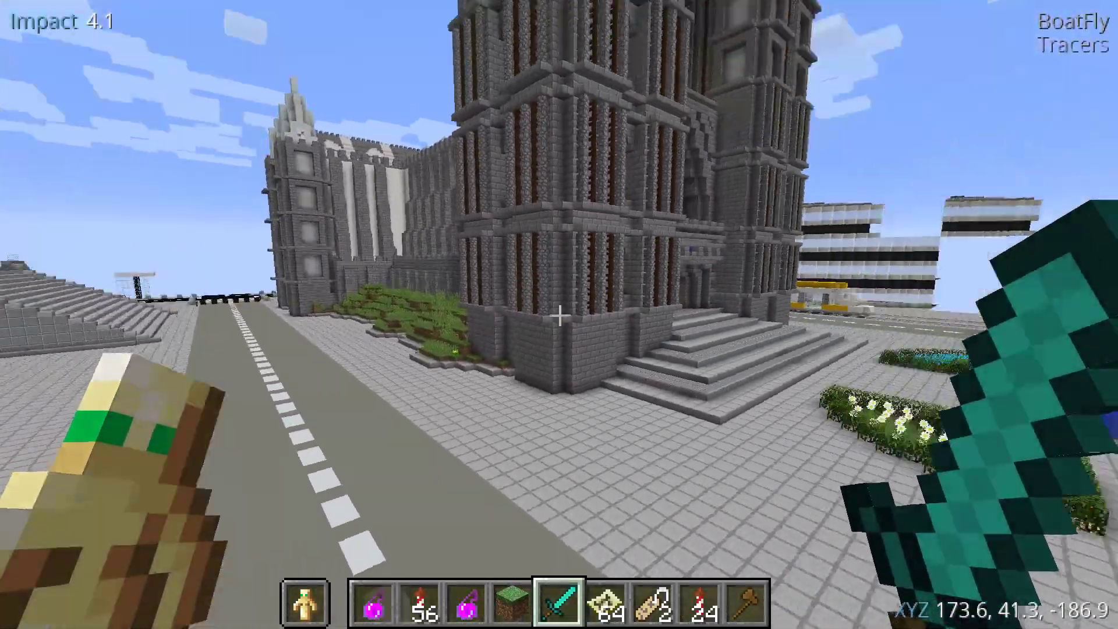
pyautogui.press('shift')
pyautogui.press('w')
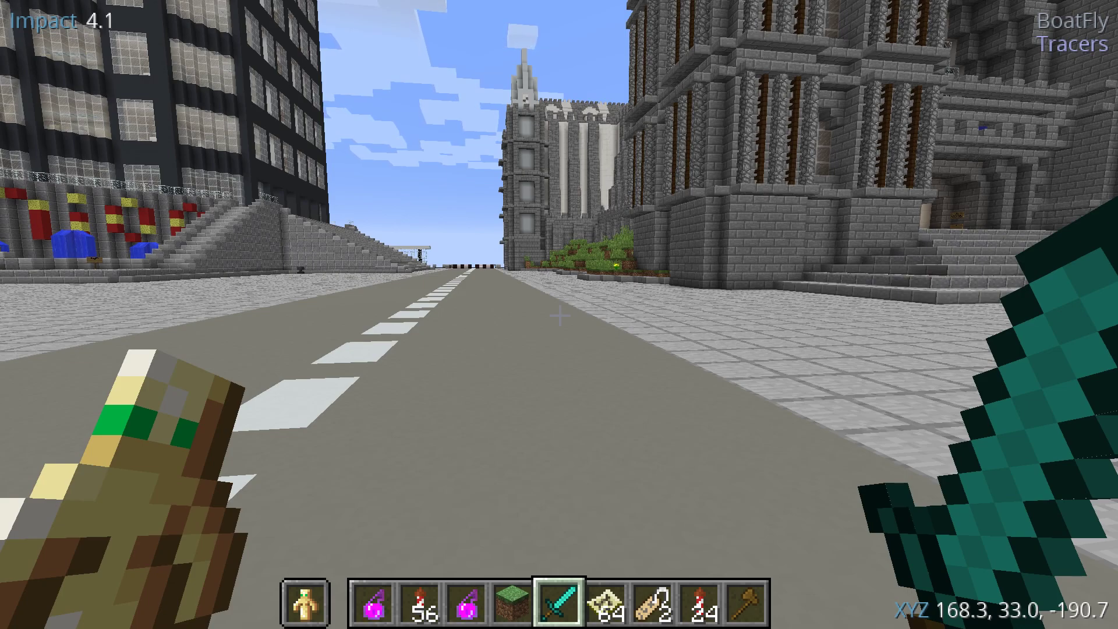
pyautogui.press('Shift_R')
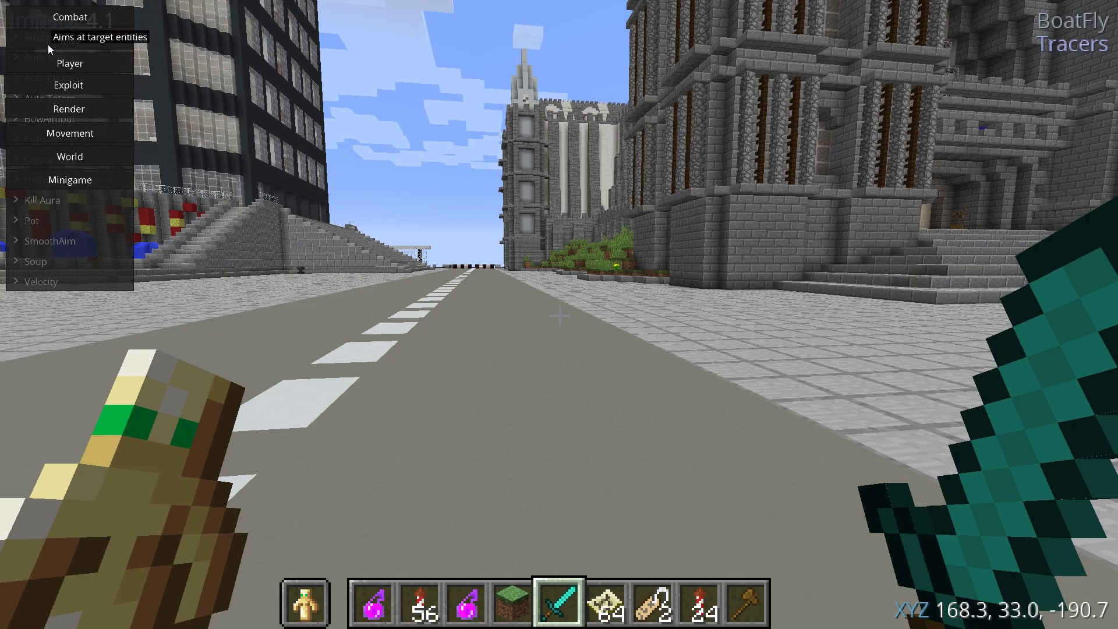
# Collapse and re-expand the Combat list, then reveal Kill Aura's settings: Mode Single, Priority Distance
pyautogui.click(63, 19)
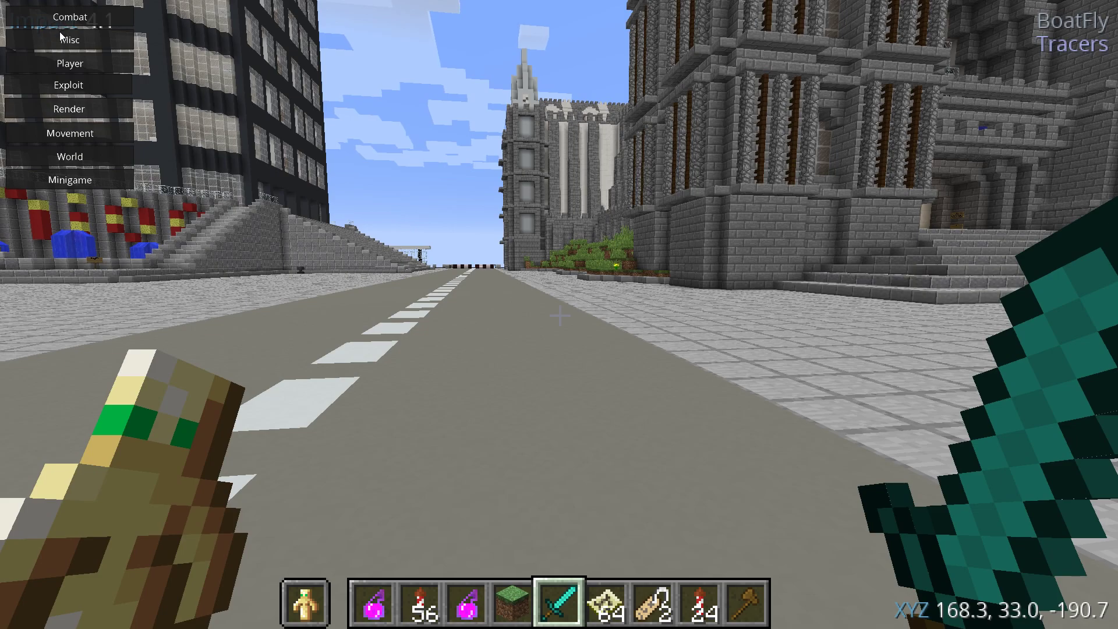
pyautogui.click(70, 20)
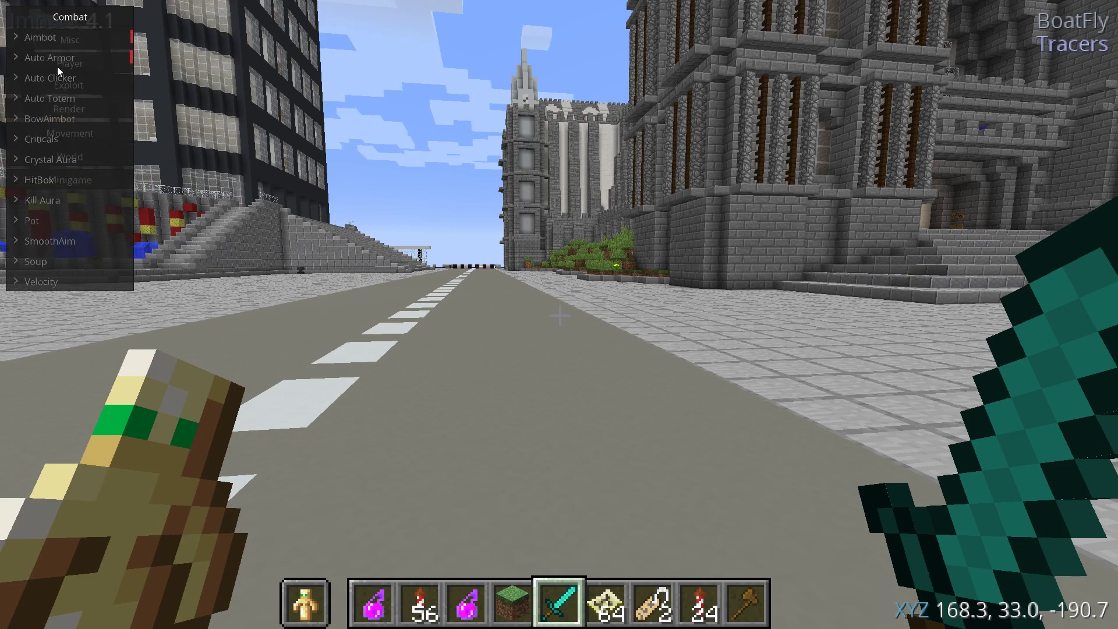
pyautogui.click(16, 202)
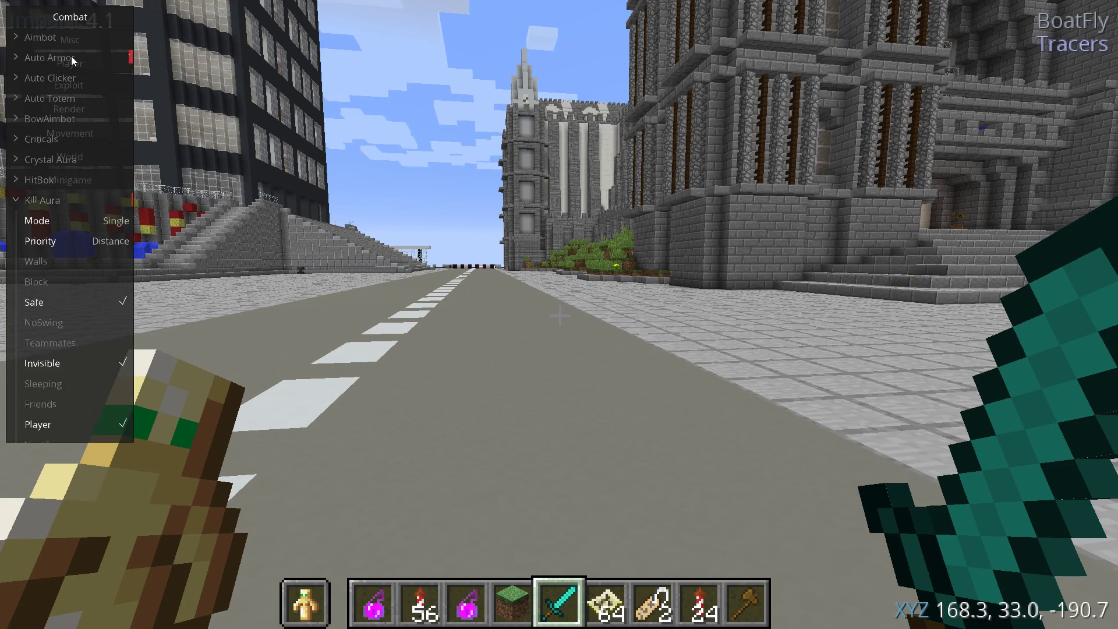